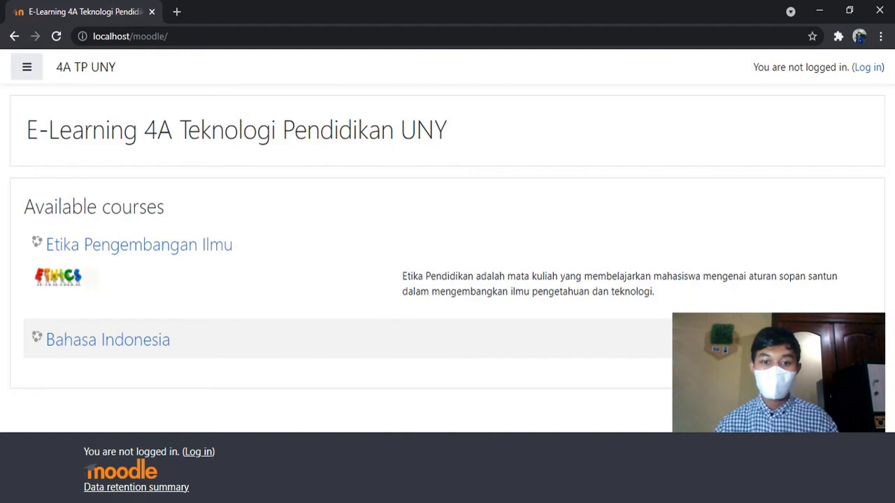
Log in to the site with the prefilled administrator credentials and open the form for adding a new course.
{"action": "left_click", "coordinate": [875, 70]}
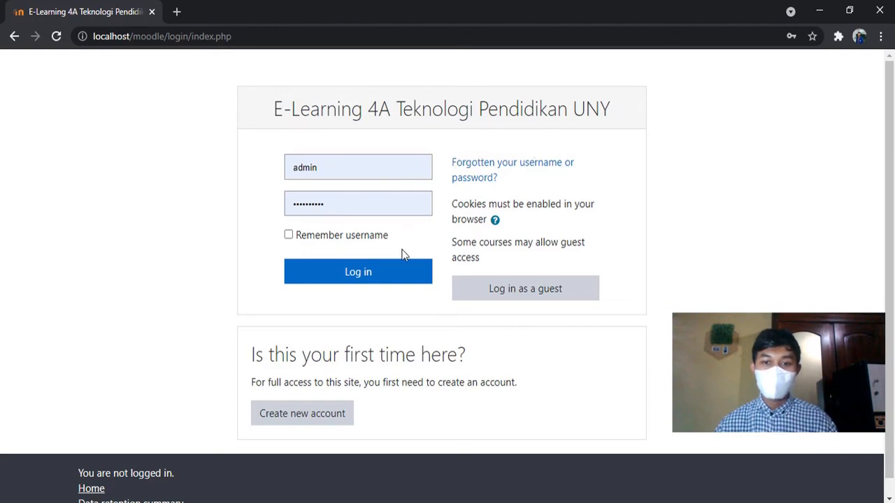
{"action": "left_click", "coordinate": [365, 273]}
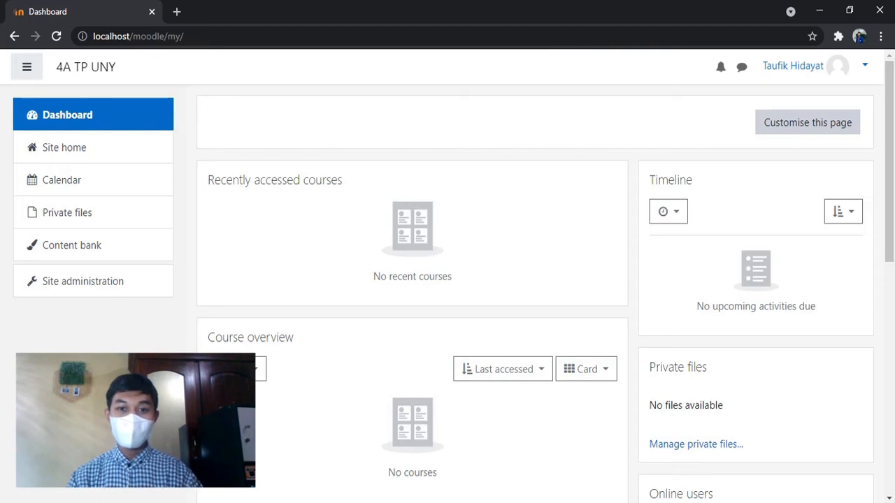
{"action": "left_click", "coordinate": [117, 281]}
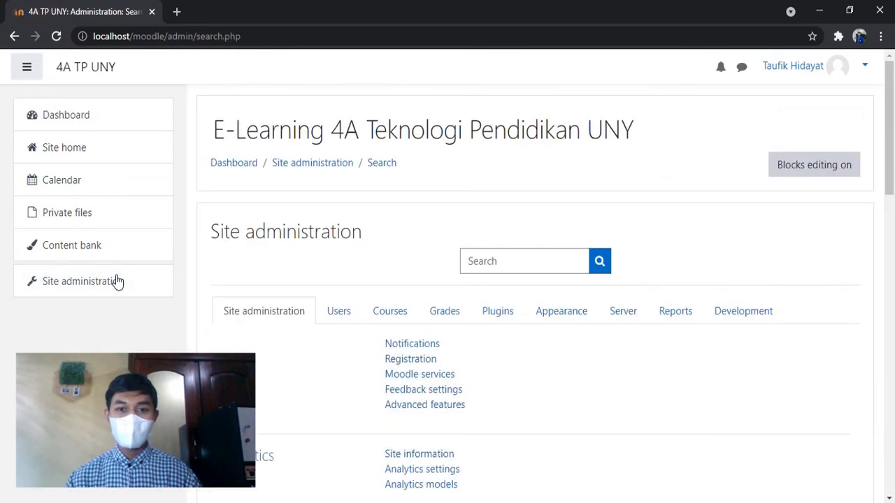
{"action": "left_click", "coordinate": [390, 315]}
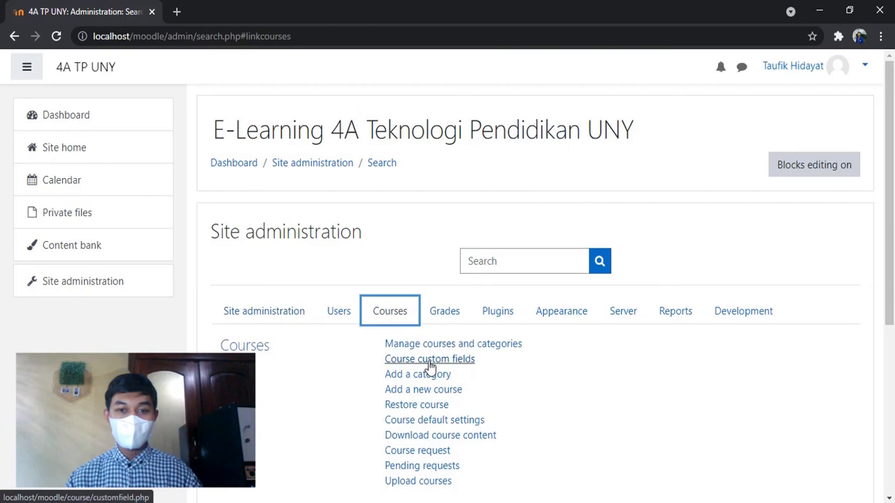
{"action": "left_click", "coordinate": [424, 396]}
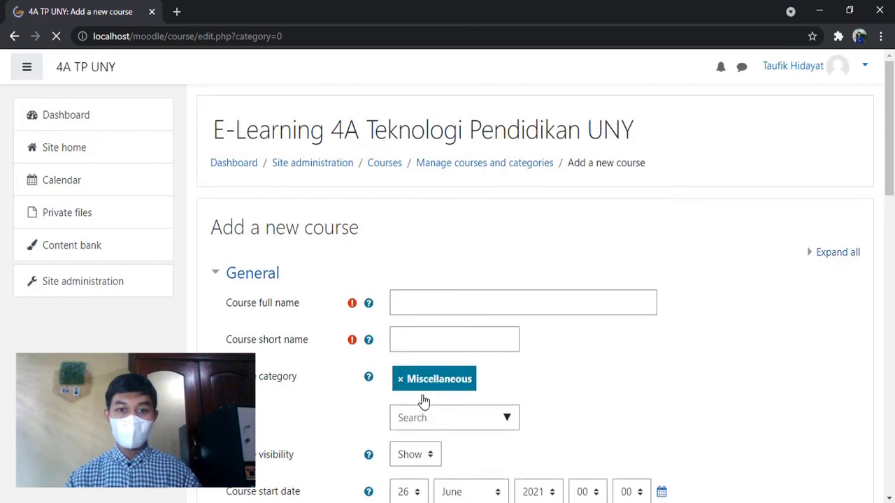
Set the course full name to "Manajemen Pendidikan", the short name to "MP" and the category to Mata Kuliah Wajib.
{"action": "left_click", "coordinate": [431, 305]}
{"action": "type", "text": "M"}
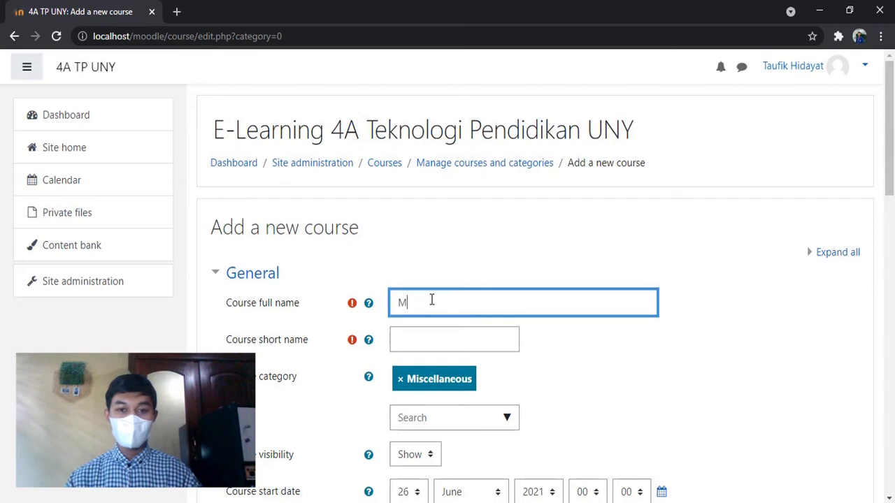
{"action": "type", "text": "anajemen Pendidikan"}
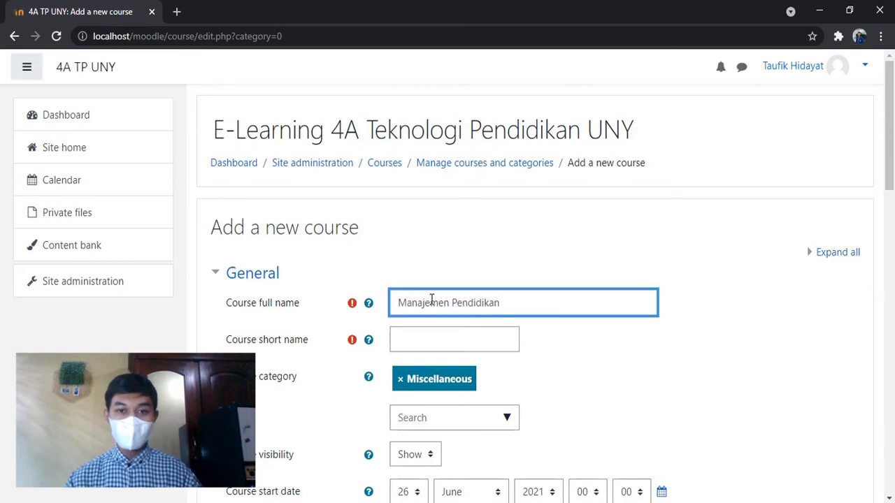
{"action": "left_click", "coordinate": [415, 351]}
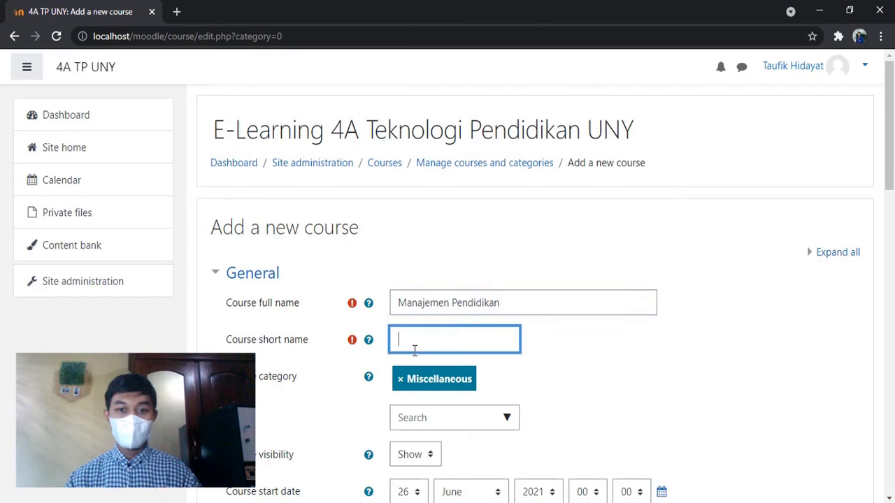
{"action": "type", "text": "MP"}
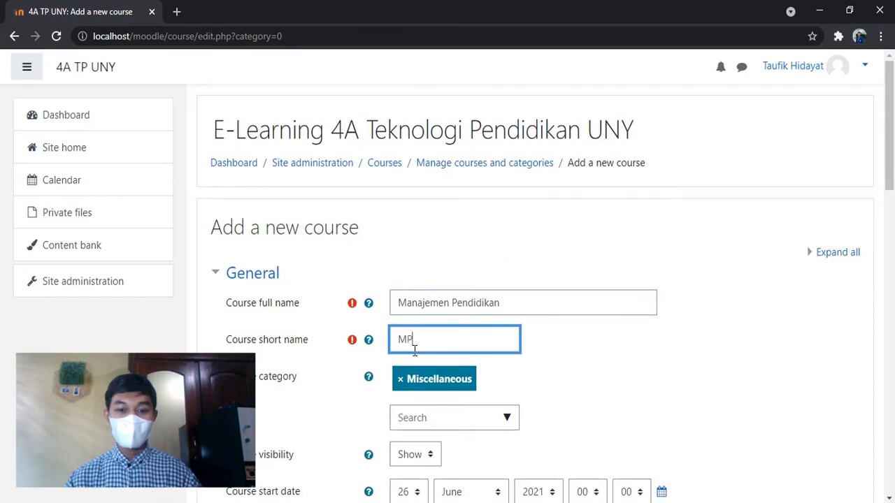
{"action": "left_click", "coordinate": [510, 425]}
{"action": "left_click", "coordinate": [509, 425]}
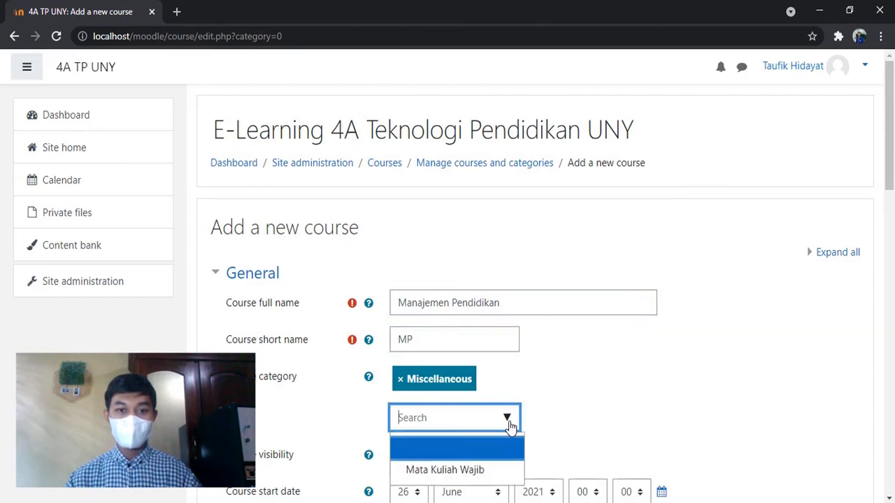
{"action": "left_click", "coordinate": [463, 471]}
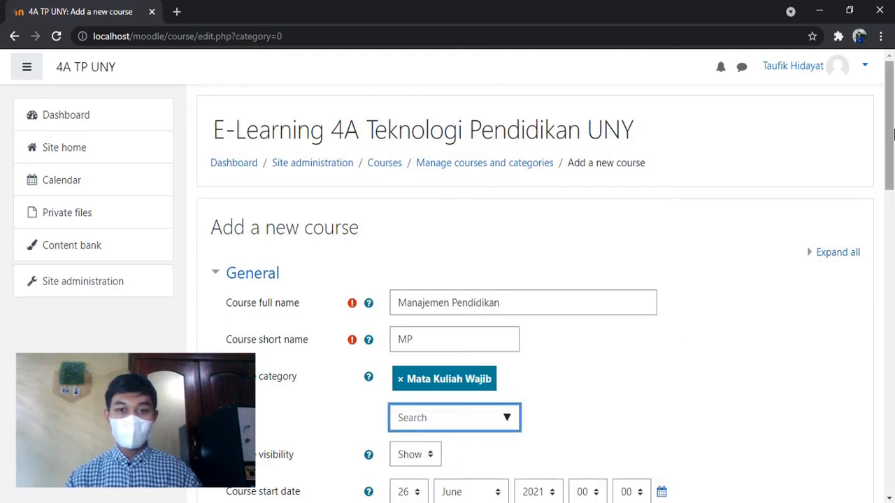
Look over the remaining course settings, leave them at their defaults, then save and display the new course.
{"action": "scroll", "coordinate": [892, 152], "scroll_direction": "down", "scroll_amount": 1}
{"action": "left_click_drag", "start_coordinate": [893, 153], "coordinate": [894, 190]}
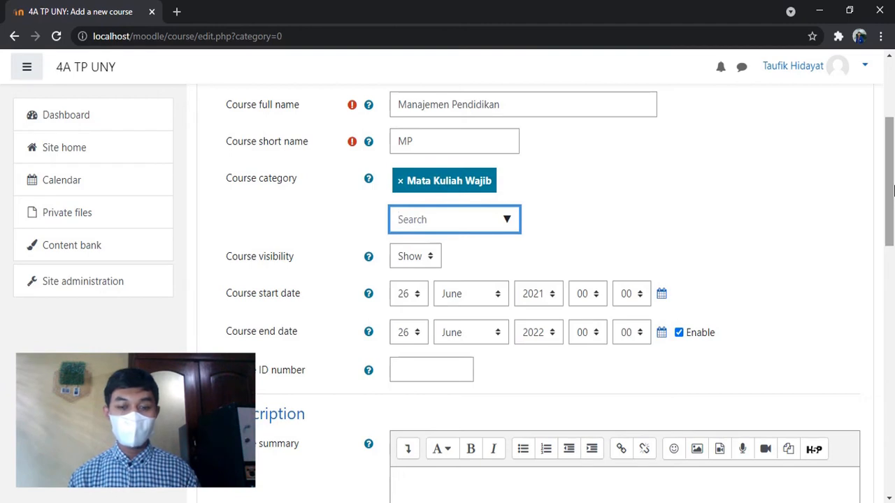
{"action": "left_click_drag", "start_coordinate": [894, 190], "coordinate": [893, 257]}
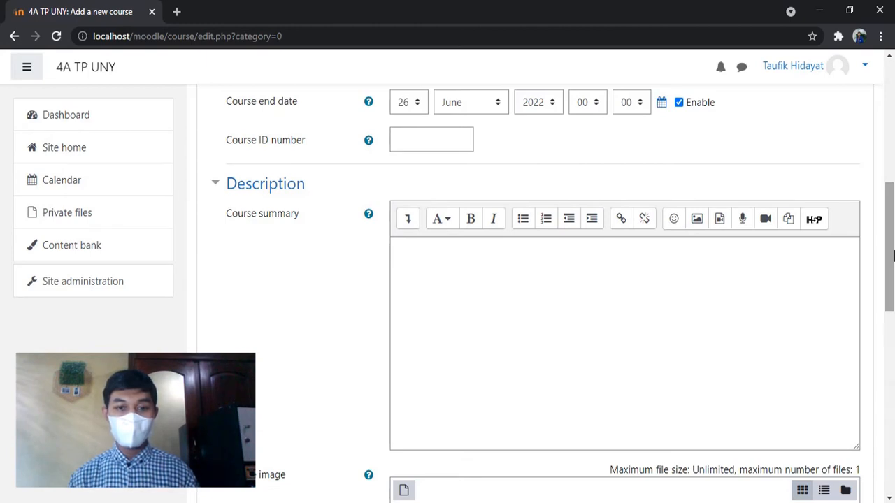
{"action": "left_click_drag", "start_coordinate": [894, 256], "coordinate": [894, 313]}
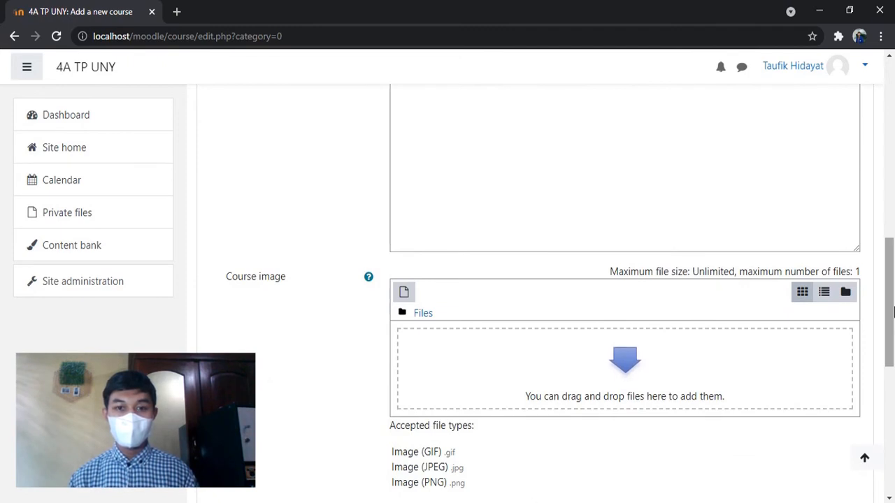
{"action": "left_click_drag", "start_coordinate": [894, 313], "coordinate": [893, 432]}
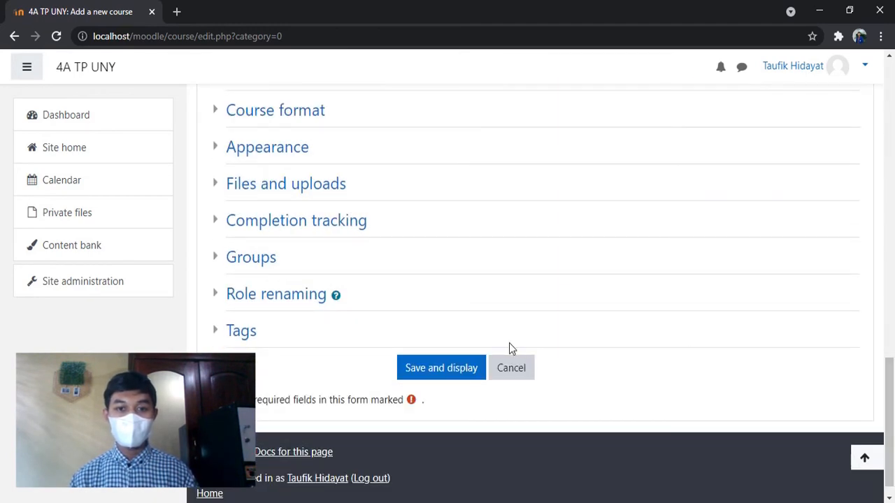
{"action": "left_click", "coordinate": [470, 367]}
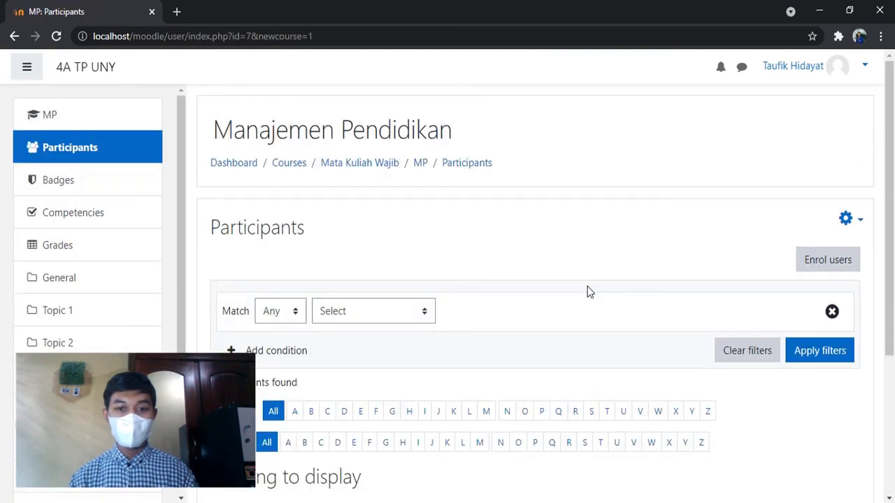
Open user enrolment for the course and select all four listed users.
{"action": "left_click", "coordinate": [815, 263]}
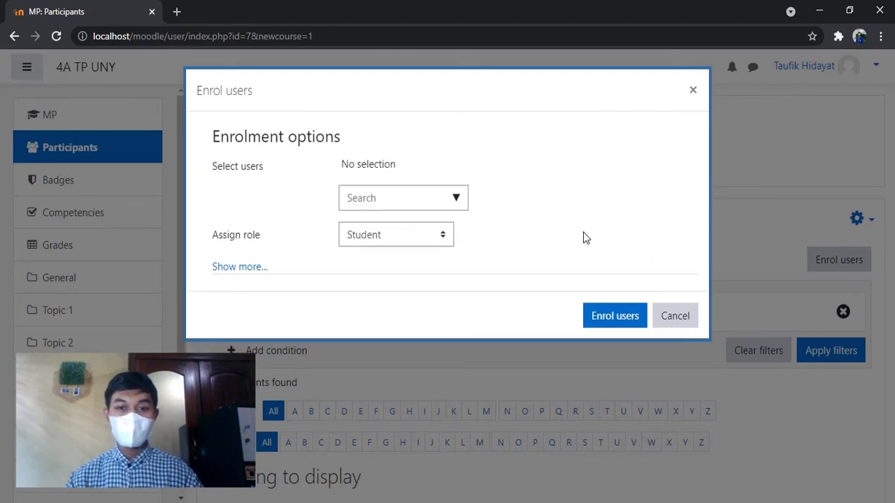
{"action": "left_click", "coordinate": [455, 200]}
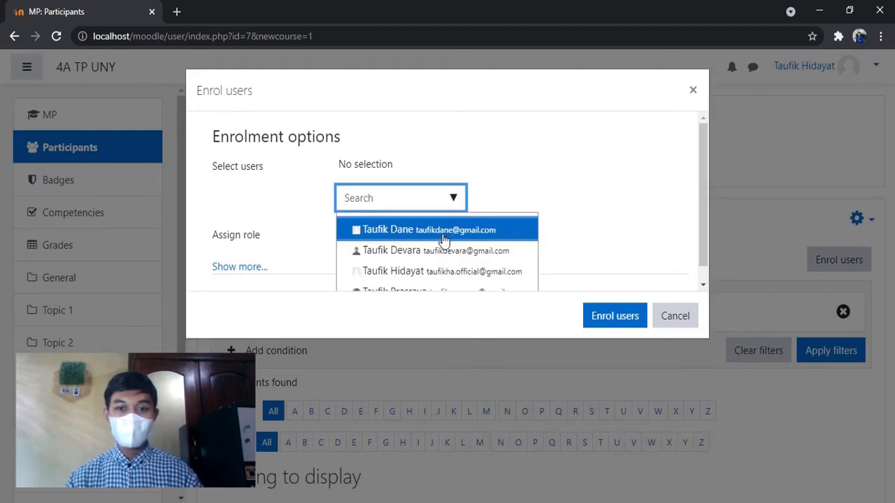
{"action": "left_click", "coordinate": [425, 231]}
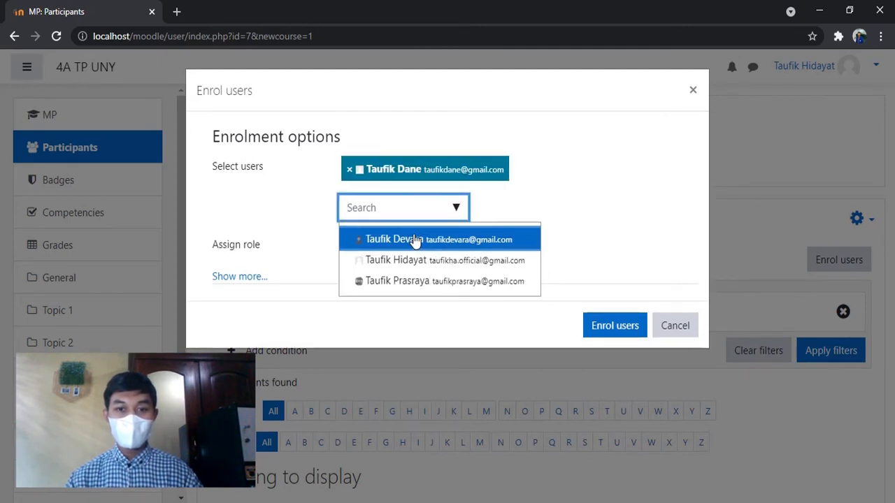
{"action": "left_click", "coordinate": [410, 240]}
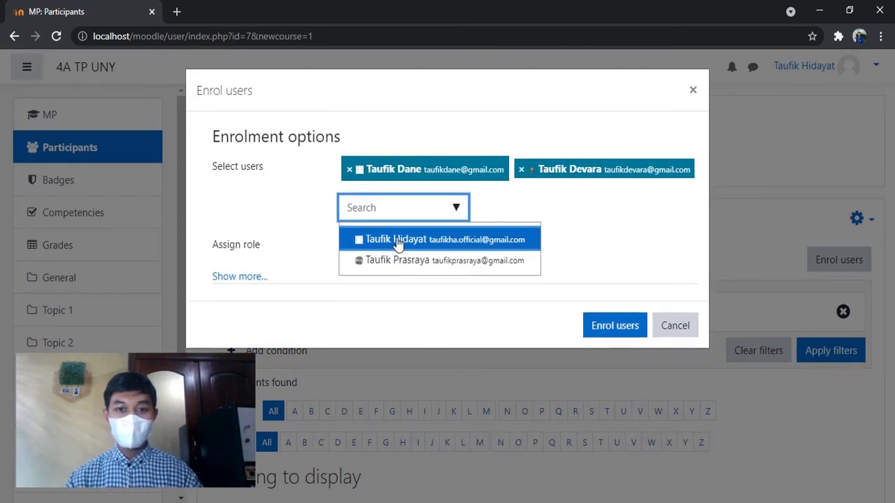
{"action": "left_click", "coordinate": [411, 241]}
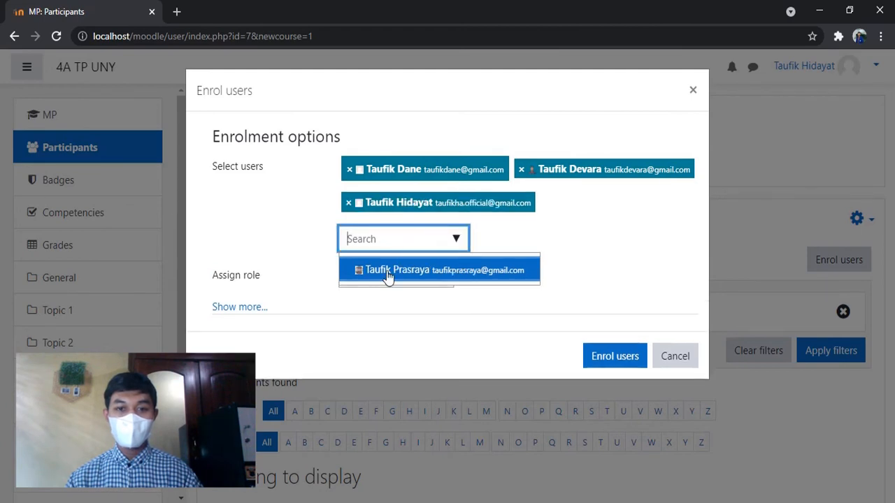
{"action": "left_click", "coordinate": [388, 274]}
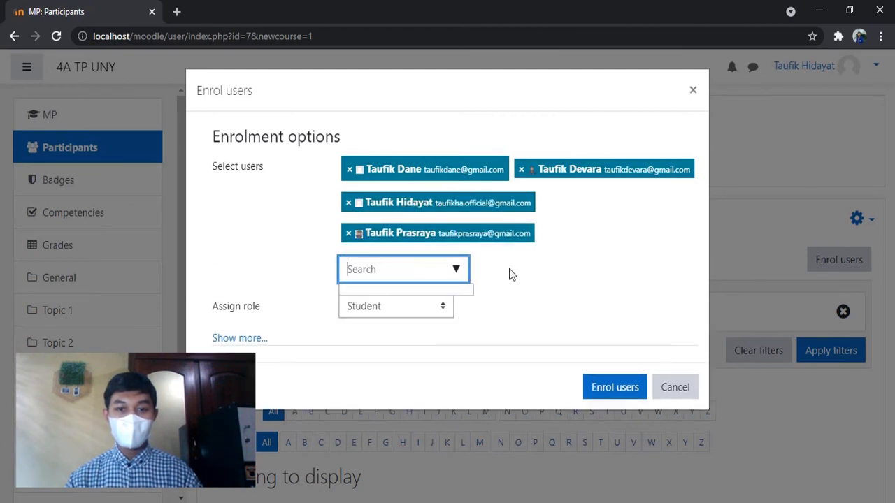
Enrol the selected users with the Student role and check the course's participants list.
{"action": "left_click", "coordinate": [310, 303]}
{"action": "left_click", "coordinate": [384, 308]}
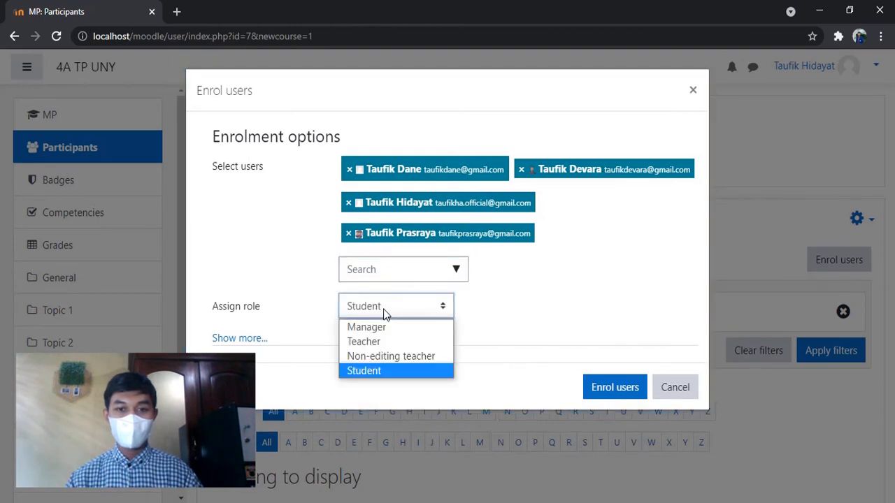
{"action": "left_click", "coordinate": [371, 371]}
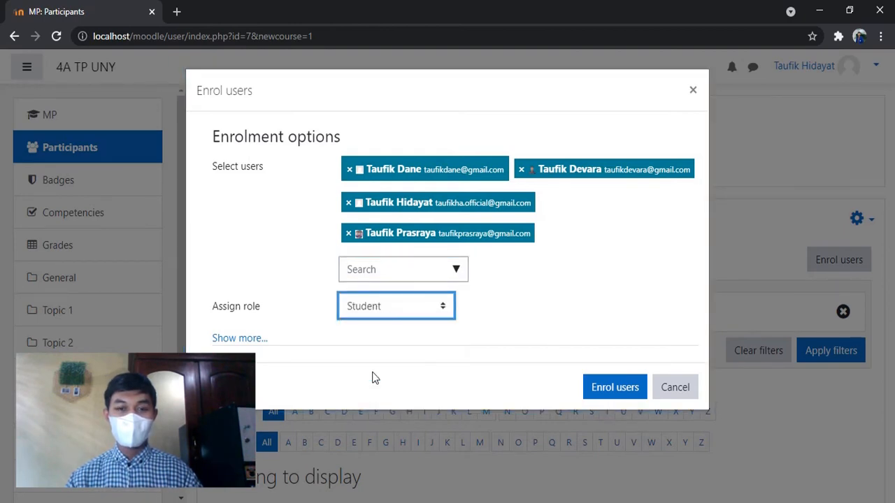
{"action": "left_click", "coordinate": [601, 394]}
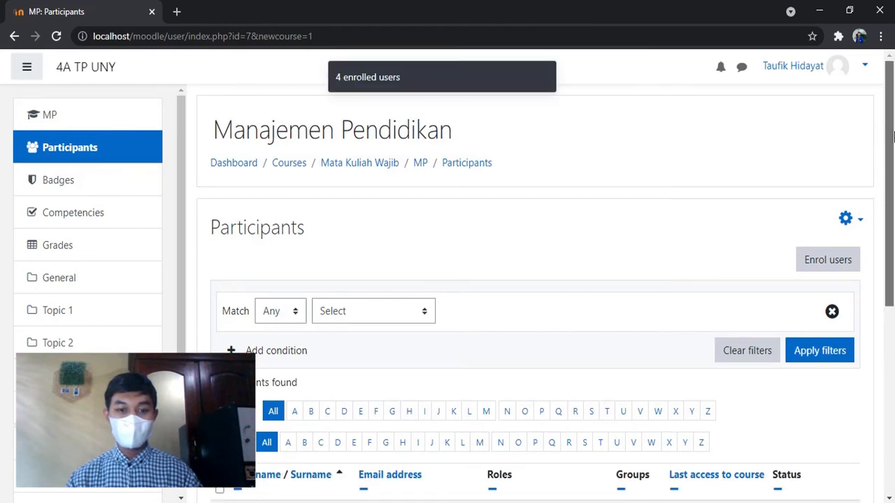
{"action": "left_click_drag", "start_coordinate": [893, 135], "coordinate": [893, 223]}
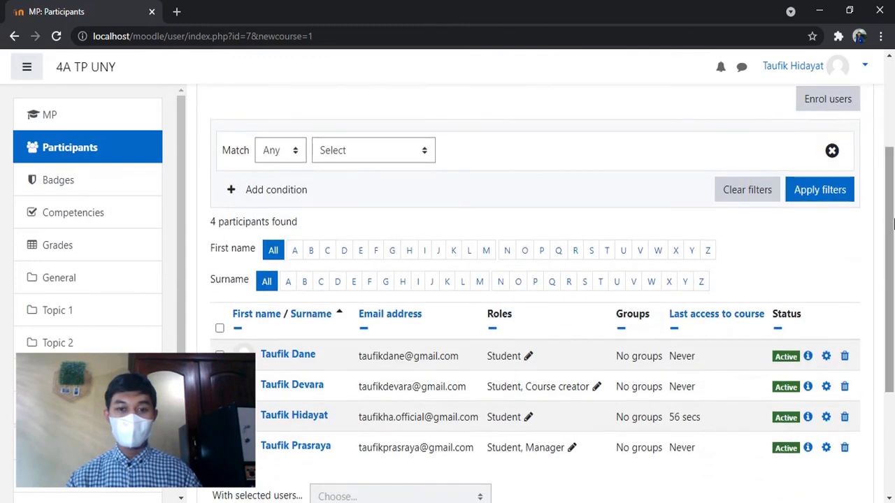
{"action": "left_click_drag", "start_coordinate": [893, 222], "coordinate": [893, 150]}
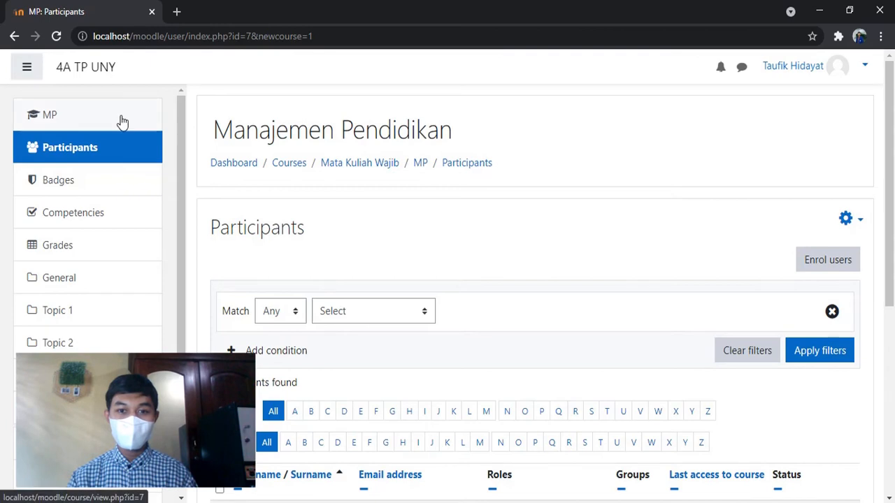
Turn on editing on the MP course page and rename Topic 1 to "Manajemen Peserta Didik".
{"action": "left_click", "coordinate": [103, 123]}
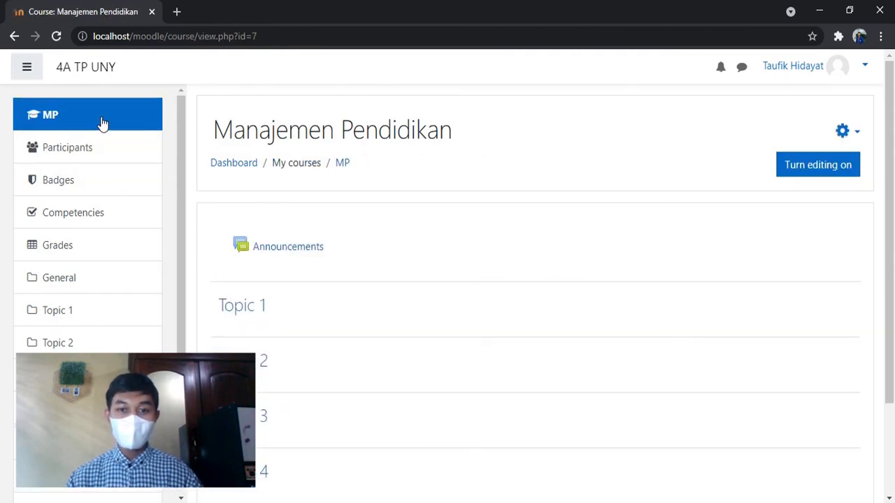
{"action": "left_click", "coordinate": [815, 165]}
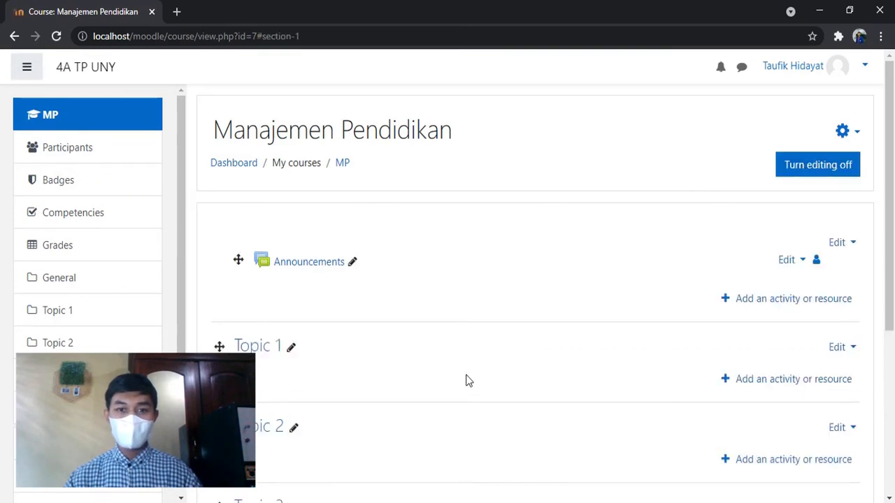
{"action": "left_click", "coordinate": [291, 348]}
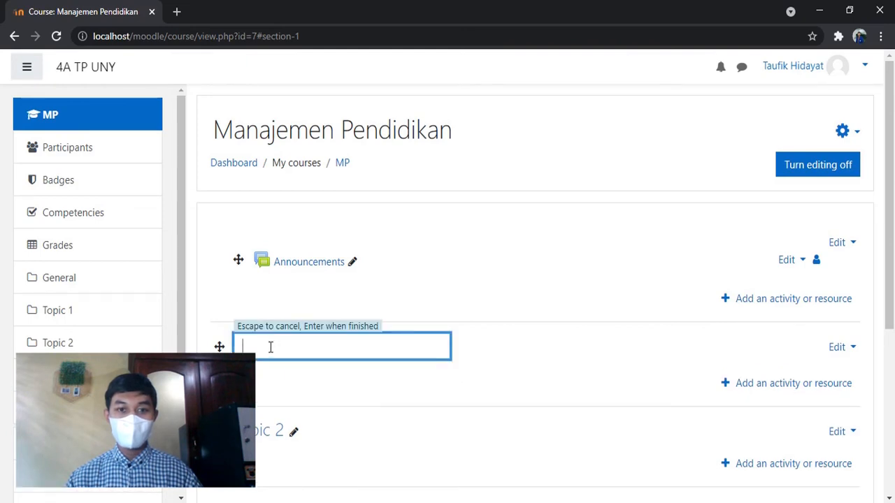
{"action": "type", "text": "Manajemen "}
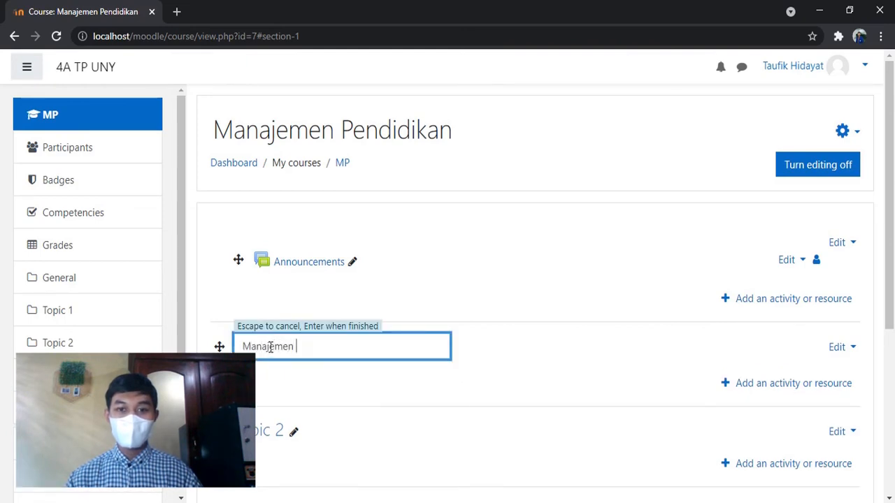
{"action": "type", "text": "Peserta Didik"}
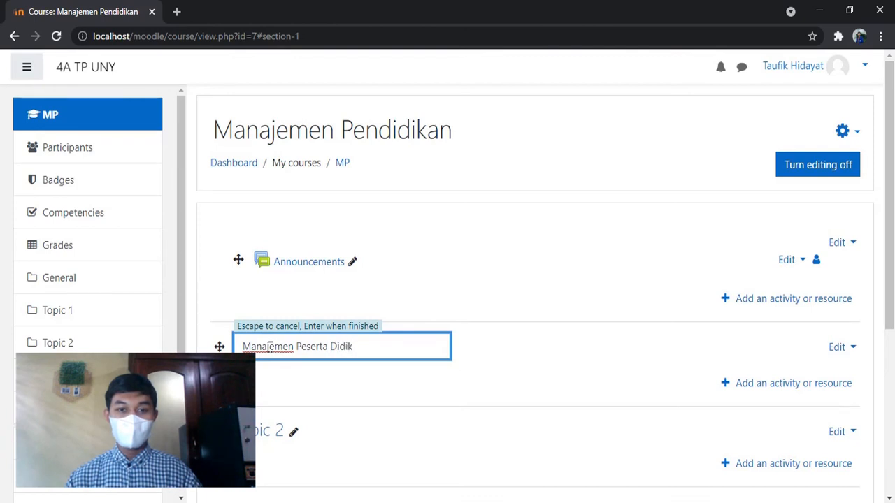
{"action": "key", "text": "Return"}
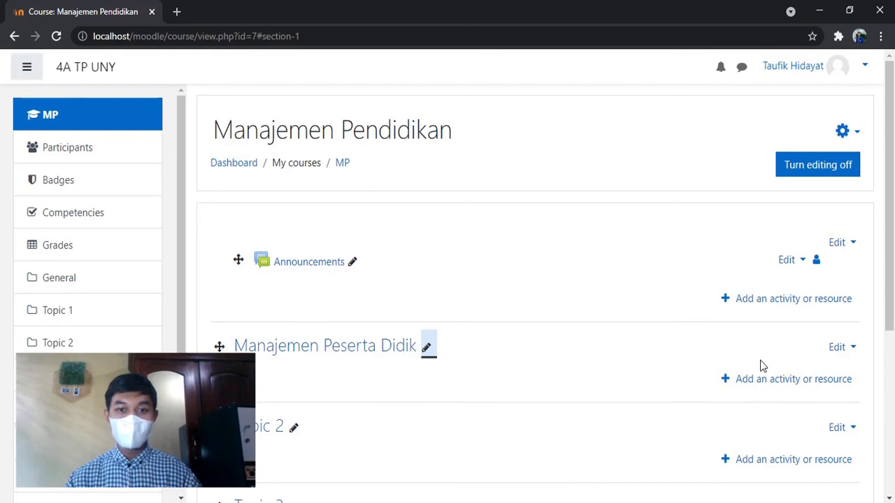
Add a Page resource to the Manajemen Peserta Didik topic and name it "Manajemen Peserta Didik".
{"action": "left_click", "coordinate": [767, 382]}
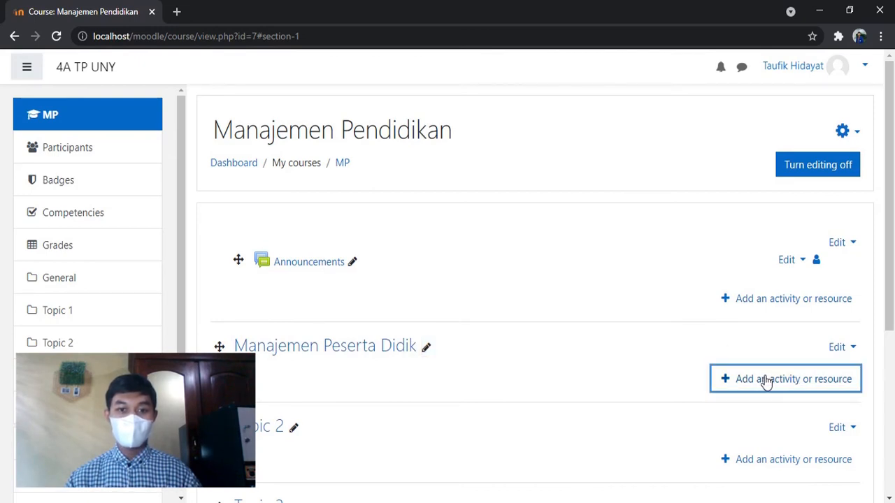
{"action": "left_click", "coordinate": [767, 382]}
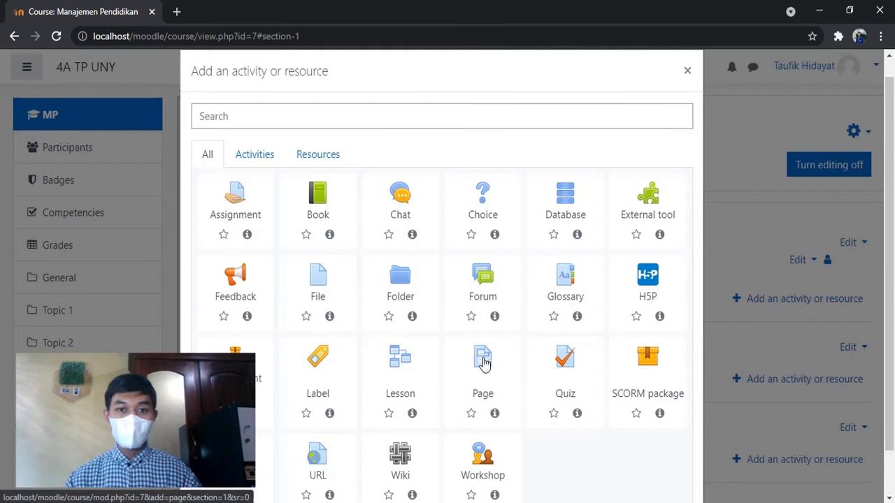
{"action": "left_click", "coordinate": [477, 360]}
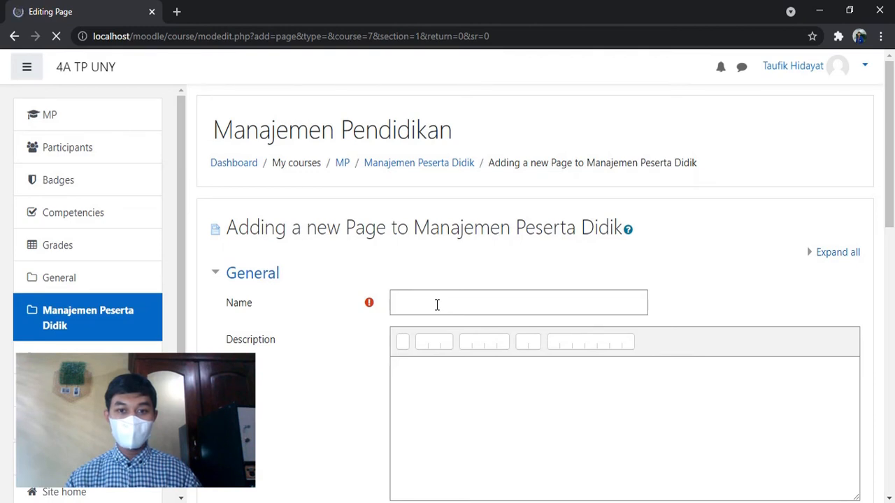
{"action": "left_click", "coordinate": [437, 305]}
{"action": "type", "text": "Manajem"}
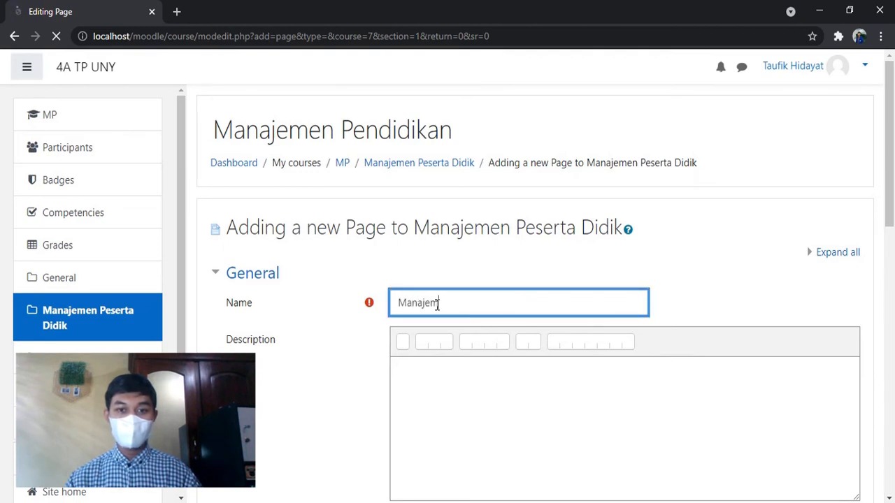
{"action": "type", "text": "en Peserta Didik"}
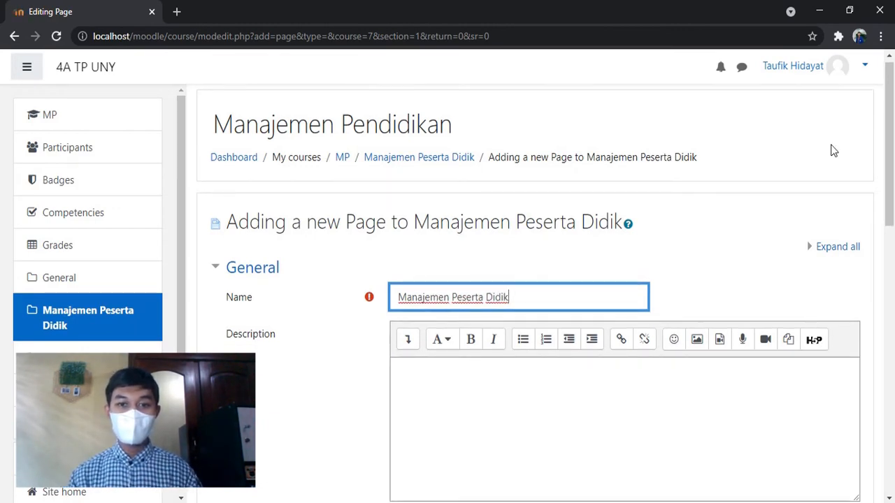
Paste the copied lesson text into the page content and remove the empty line at its end.
{"action": "left_click_drag", "start_coordinate": [893, 136], "coordinate": [893, 281]}
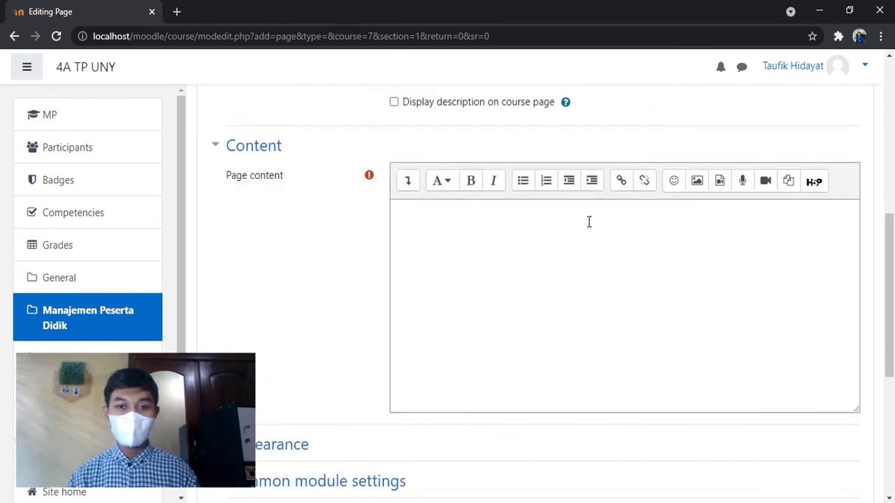
{"action": "left_click", "coordinate": [445, 213]}
{"action": "right_click", "coordinate": [444, 213]}
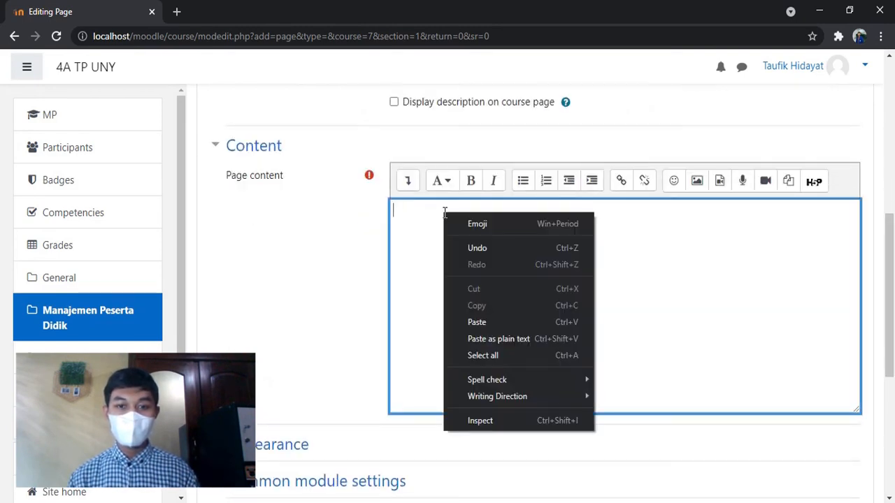
{"action": "left_click", "coordinate": [459, 323]}
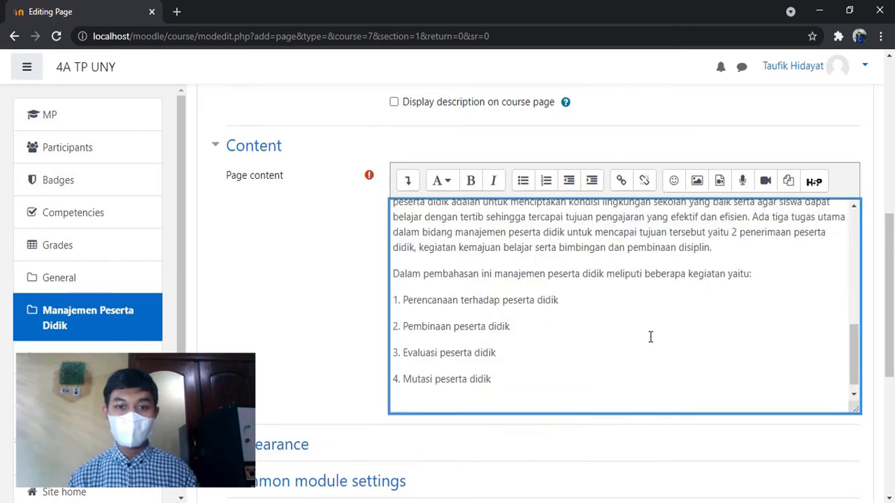
{"action": "key", "text": "BackSpace"}
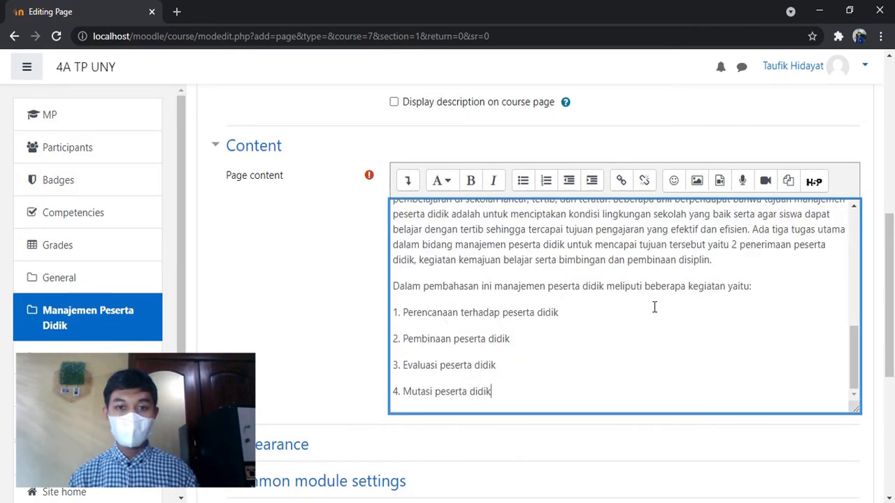
Delete the "MANAJEMEN PESERTA DIDIK" heading from the page content, leaving an empty line after the greeting paragraph.
{"action": "left_click_drag", "start_coordinate": [858, 354], "coordinate": [837, 218]}
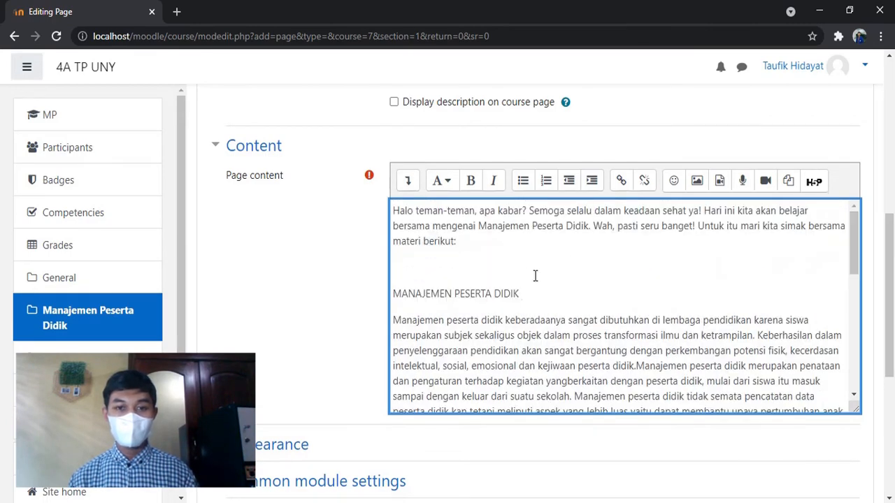
{"action": "left_click_drag", "start_coordinate": [520, 294], "coordinate": [377, 292]}
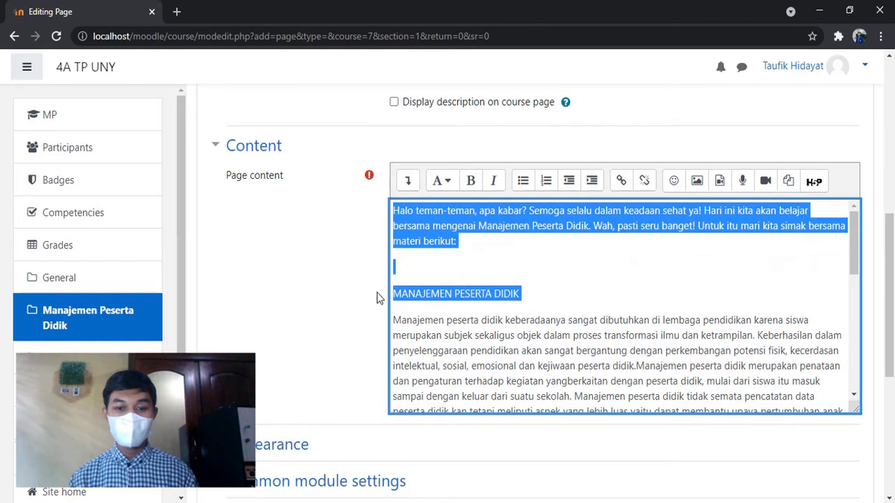
{"action": "left_click", "coordinate": [521, 294]}
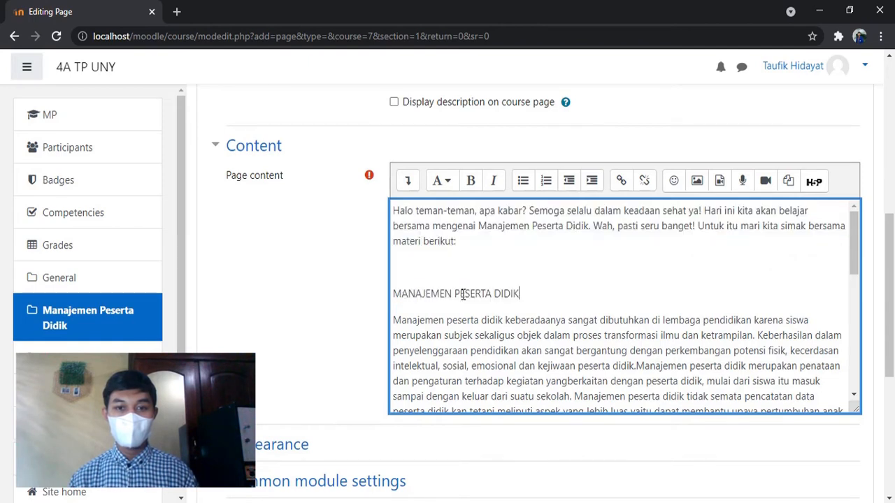
{"action": "triple_click", "coordinate": [393, 294]}
{"action": "key", "text": "BackSpace"}
{"action": "key", "text": "BackSpace"}
{"action": "key", "text": "BackSpace"}
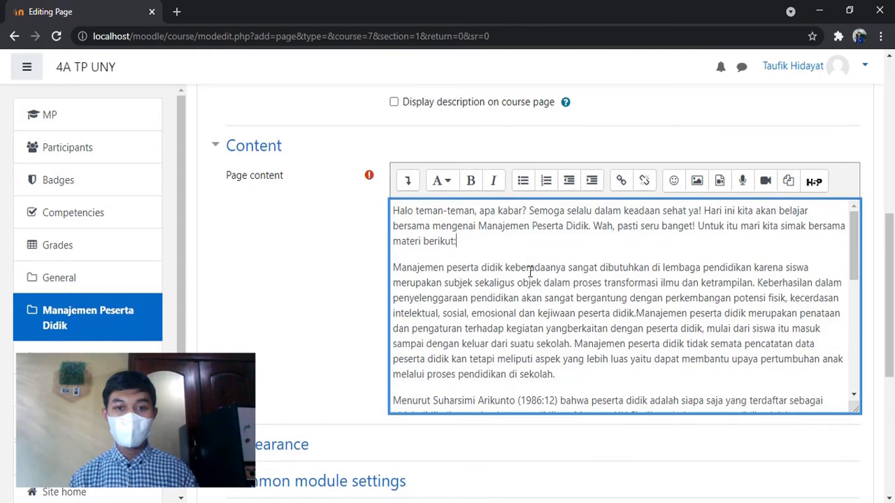
{"action": "key", "text": "Return"}
Format the four peserta didik activities at the end of the page content as a numbered list.
{"action": "scroll", "coordinate": [852, 251], "scroll_direction": "down", "scroll_amount": 10}
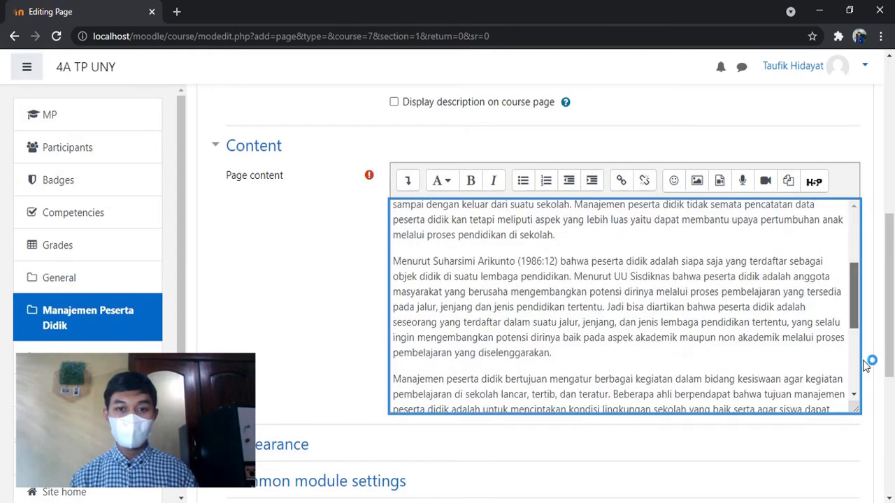
{"action": "left_click", "coordinate": [495, 391]}
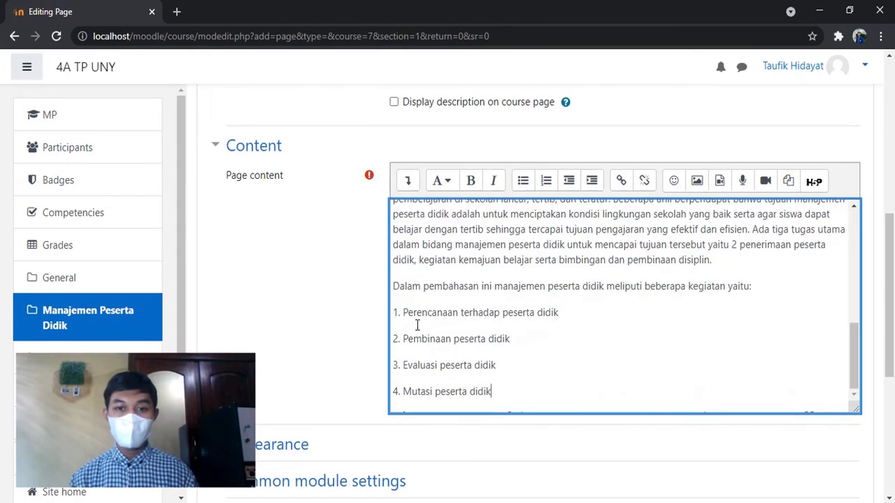
{"action": "key", "text": "ctrl+a"}
{"action": "left_click_drag", "start_coordinate": [389, 314], "coordinate": [389, 313]}
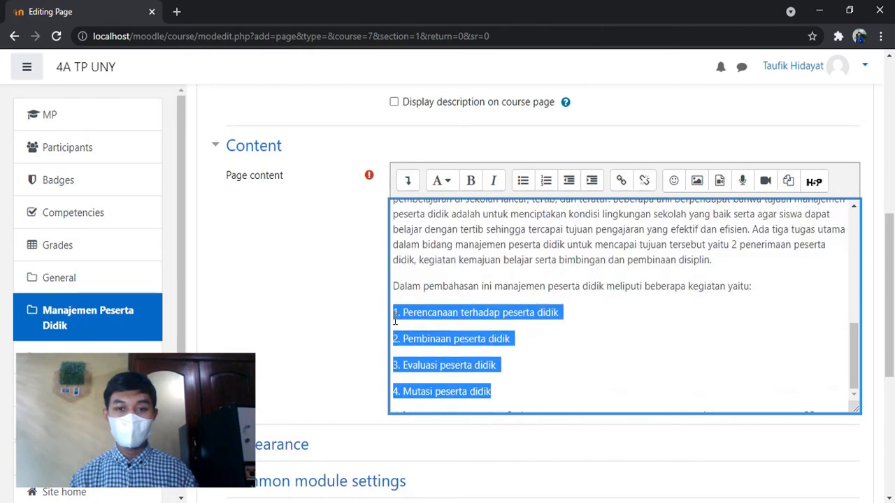
{"action": "left_click", "coordinate": [549, 189]}
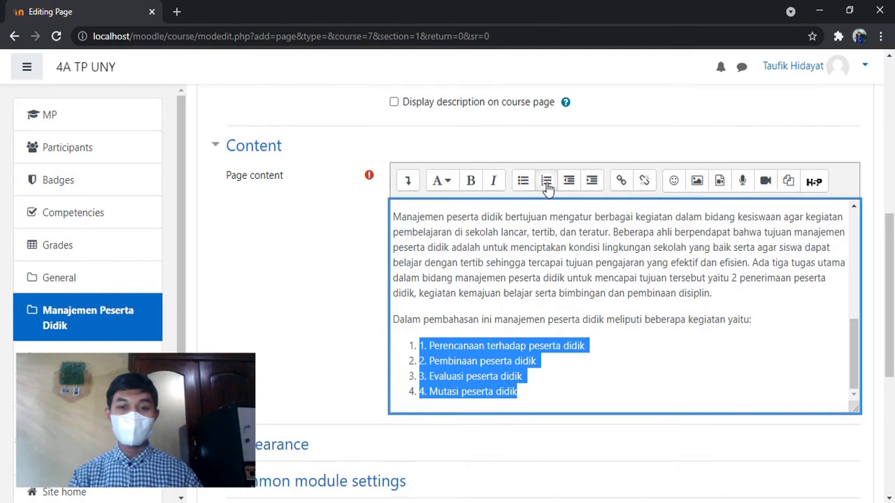
Remove the duplicate hand-typed numbers 1 to 4 from the items of the numbered list.
{"action": "left_click", "coordinate": [428, 345]}
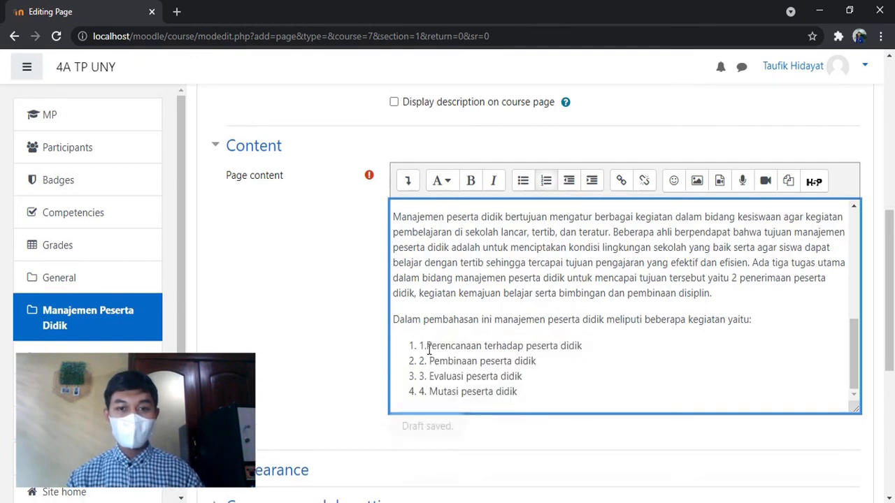
{"action": "key", "text": "BackSpace"}
{"action": "key", "text": "BackSpace"}
{"action": "key", "text": "BackSpace"}
{"action": "key", "text": "Down"}
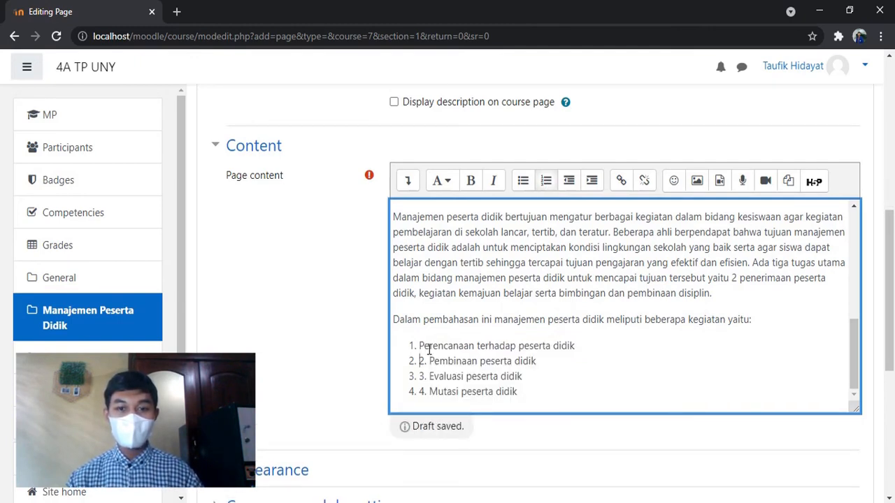
{"action": "key", "text": "Right"}
{"action": "key", "text": "Right"}
{"action": "key", "text": "Right"}
{"action": "key", "text": "BackSpace"}
{"action": "key", "text": "BackSpace"}
{"action": "key", "text": "BackSpace"}
{"action": "key", "text": "Down"}
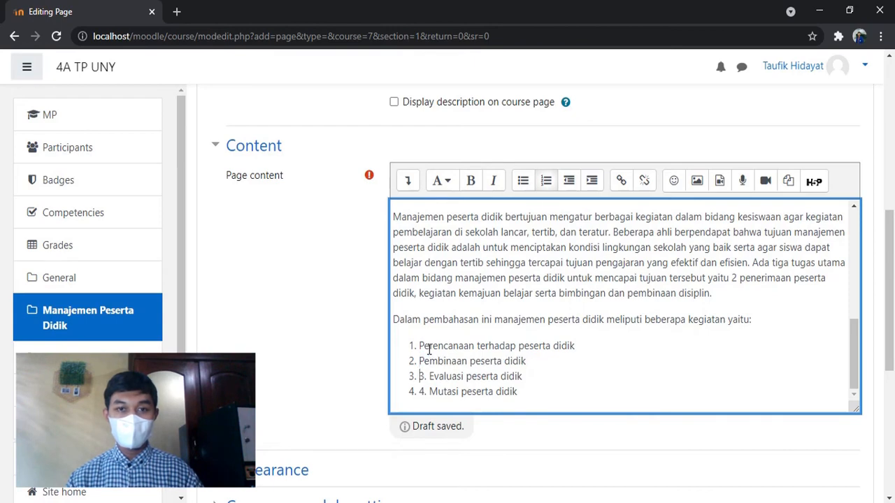
{"action": "key", "text": "shift+Right"}
{"action": "key", "text": "shift+Right"}
{"action": "key", "text": "shift+Right"}
{"action": "key", "text": "BackSpace"}
{"action": "key", "text": "Down"}
{"action": "key", "text": "shift+Right"}
{"action": "key", "text": "shift+Right"}
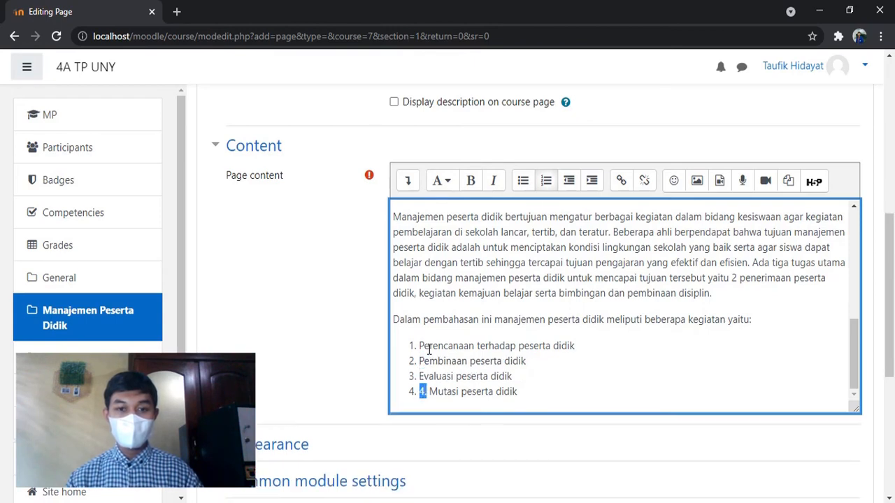
{"action": "key", "text": "BackSpace"}
{"action": "key", "text": "Up"}
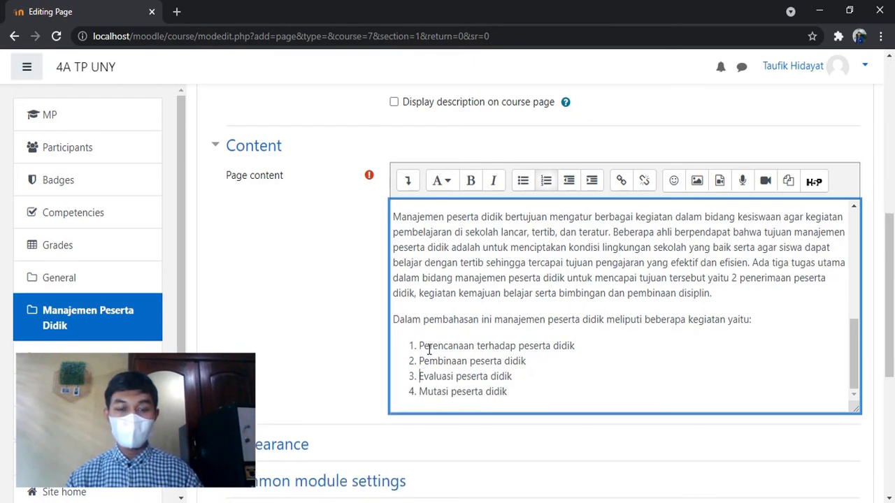
Move the "Halo teman-teman" greeting paragraph from the page content into the description and remove the empty lines it leaves.
{"action": "key", "text": "ctrl+Home"}
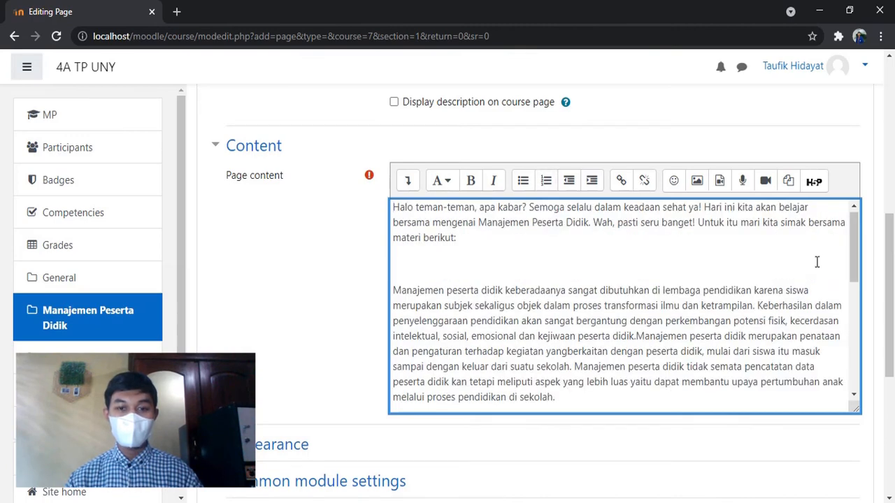
{"action": "triple_click", "coordinate": [409, 226]}
{"action": "key", "text": "ctrl+c"}
{"action": "key", "text": "BackSpace"}
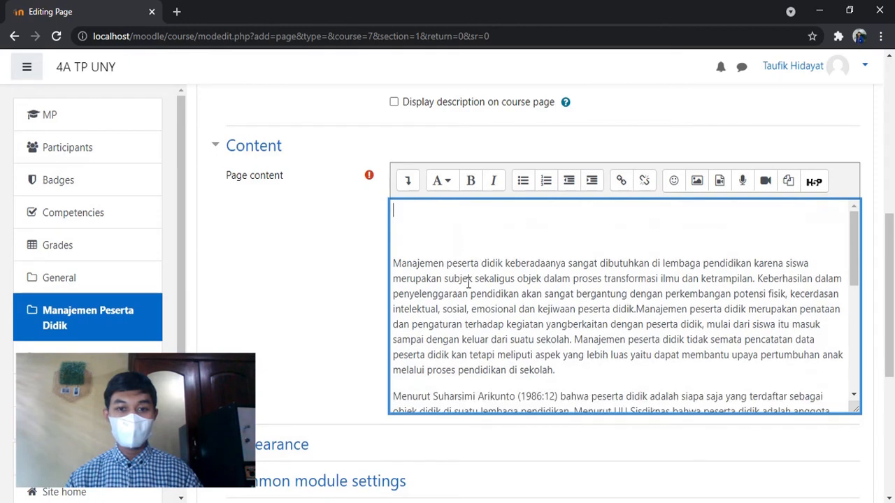
{"action": "key", "text": "BackSpace"}
{"action": "key", "text": "BackSpace"}
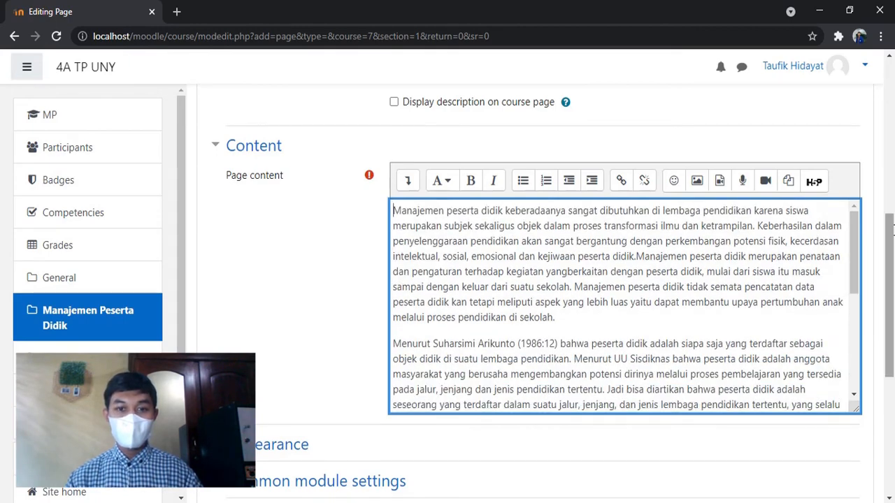
{"action": "scroll", "coordinate": [891, 231], "scroll_direction": "up", "scroll_amount": 4}
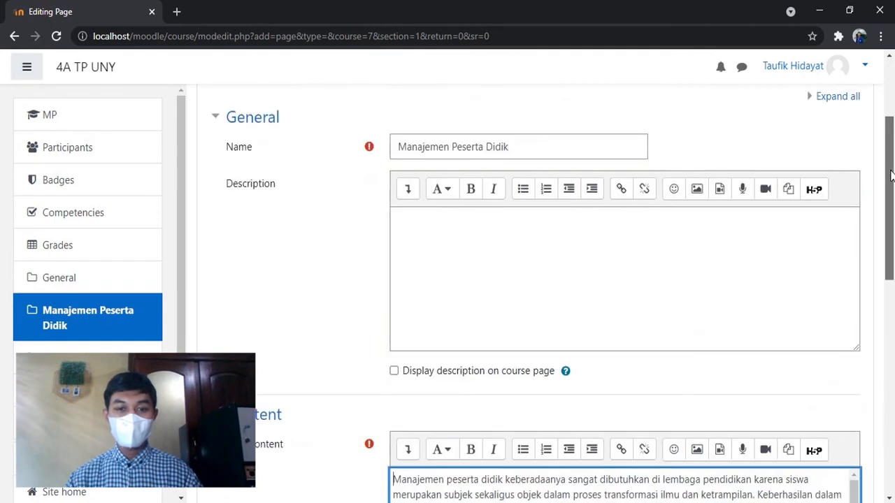
{"action": "left_click", "coordinate": [467, 217]}
{"action": "key", "text": "ctrl+v"}
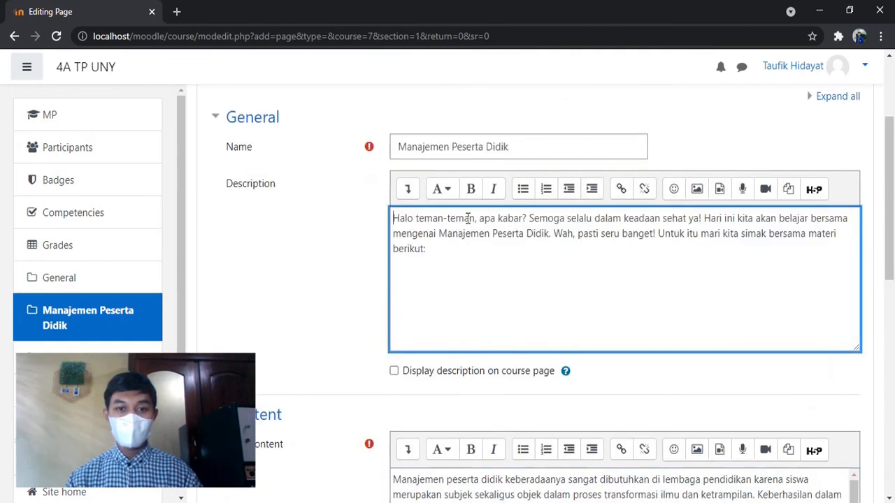
{"action": "left_click", "coordinate": [479, 250]}
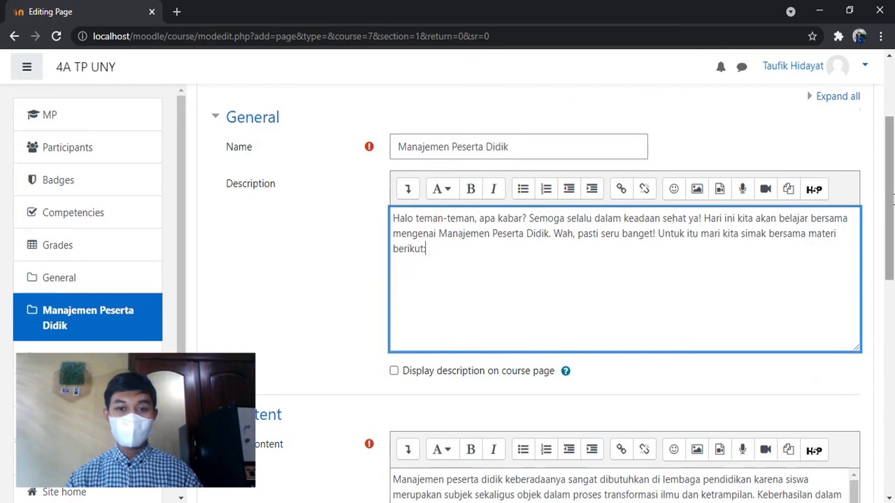
Save and display the new page, look through its text, and return to the course page.
{"action": "left_click_drag", "start_coordinate": [893, 200], "coordinate": [893, 411]}
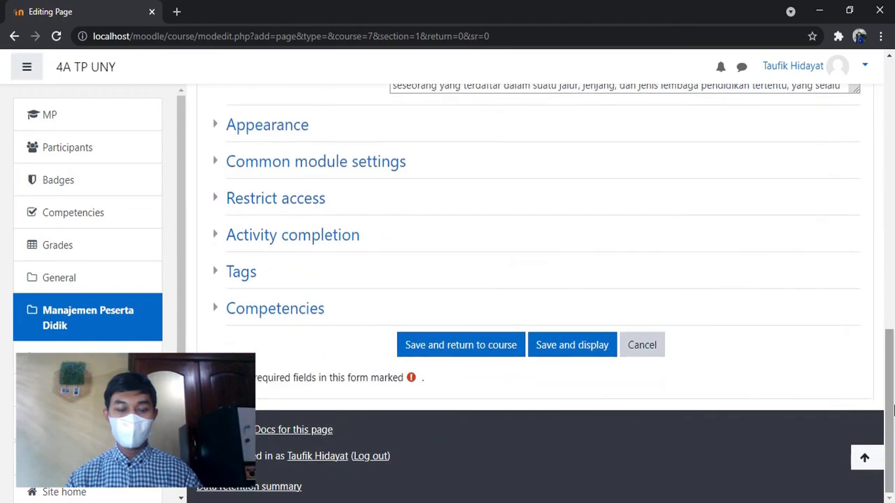
{"action": "left_click", "coordinate": [560, 350]}
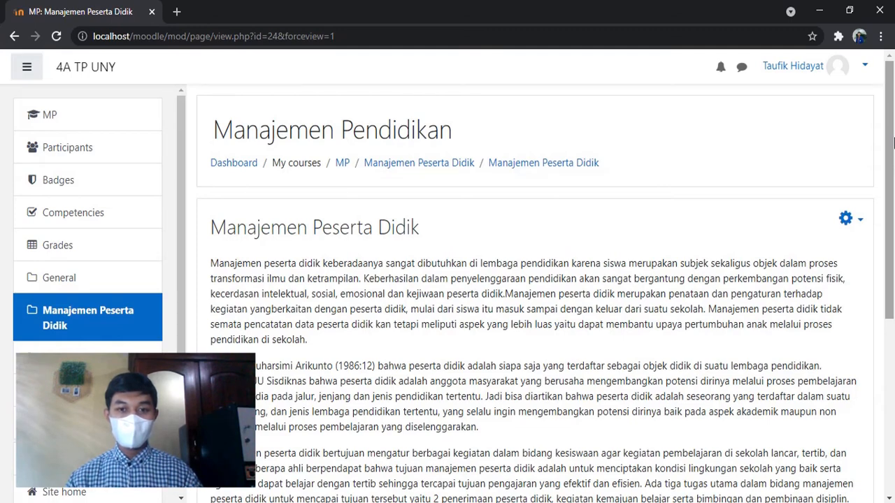
{"action": "left_click_drag", "start_coordinate": [893, 144], "coordinate": [893, 266]}
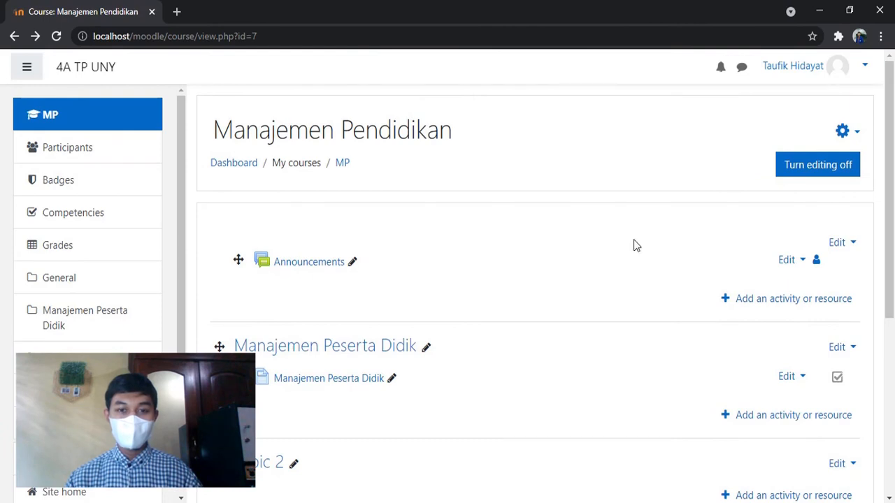
Add a File resource named "Kegiatan dalam Manajemen Peserta Didik" to the Manajemen Peserta Didik topic.
{"action": "left_click", "coordinate": [744, 418]}
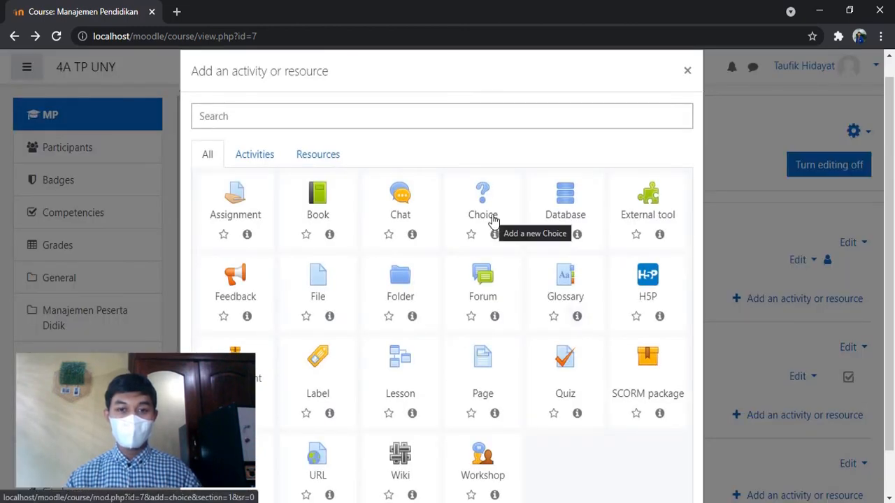
{"action": "left_click", "coordinate": [317, 156]}
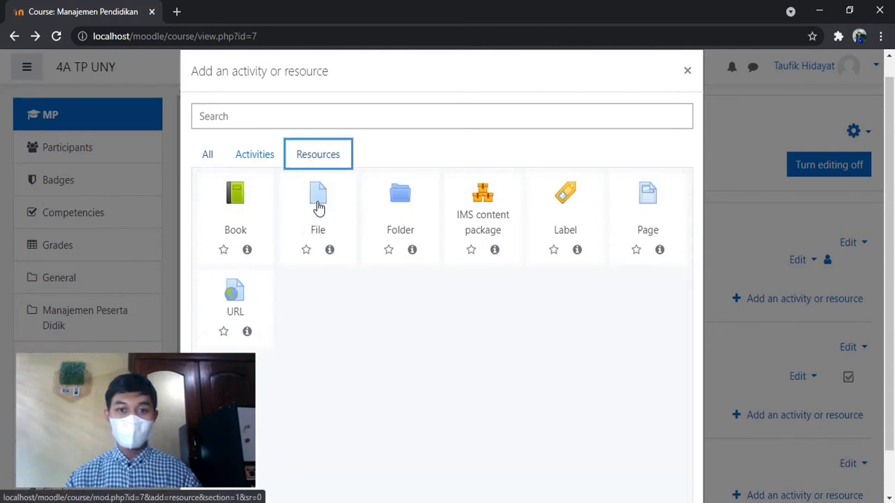
{"action": "left_click", "coordinate": [318, 205]}
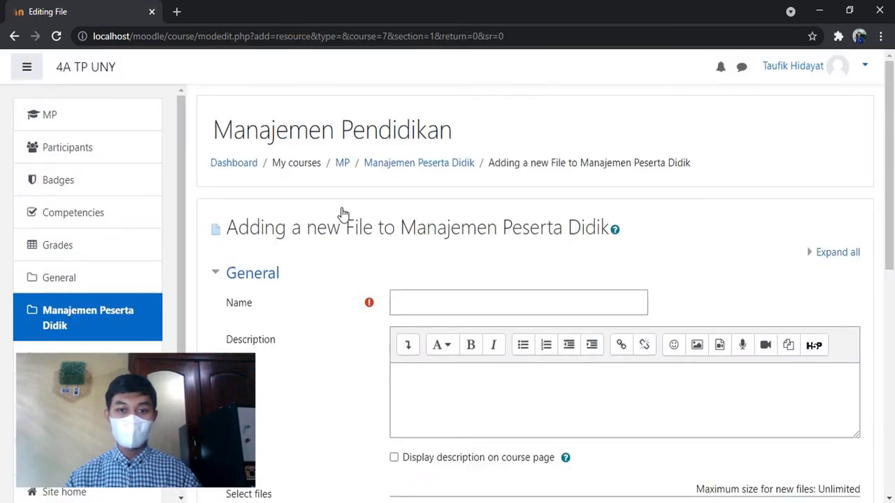
{"action": "left_click", "coordinate": [418, 303]}
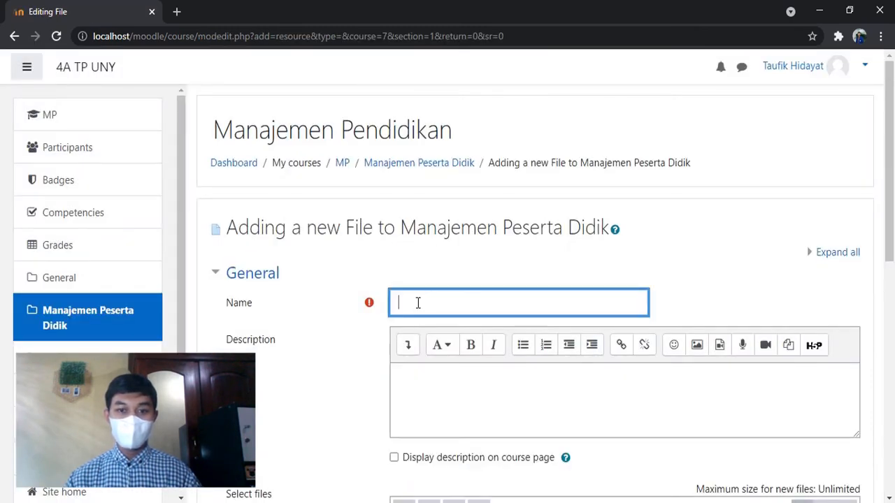
{"action": "type", "text": "Kegiatan dalam Manajemen Peserta Didik"}
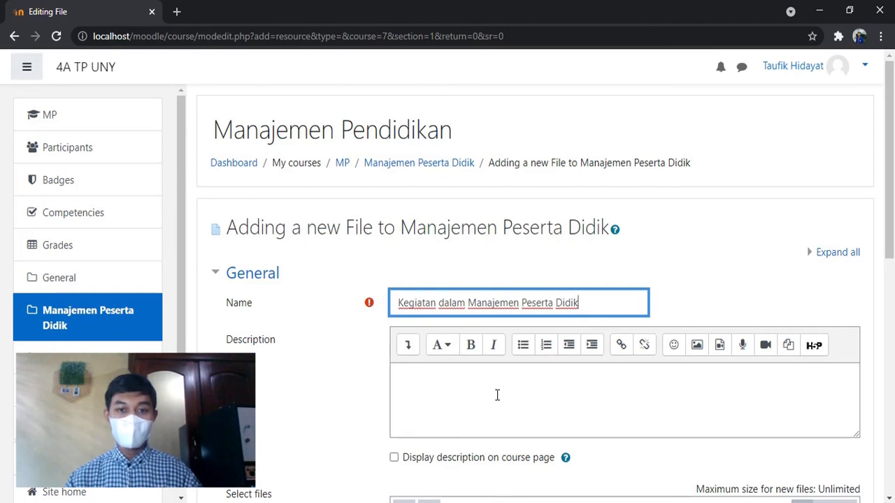
Upload the image "Kegiatan dalam Manajemen Peserta Didik.jpg" from the Downloads folder as the resource's file.
{"action": "left_click_drag", "start_coordinate": [891, 210], "coordinate": [893, 329]}
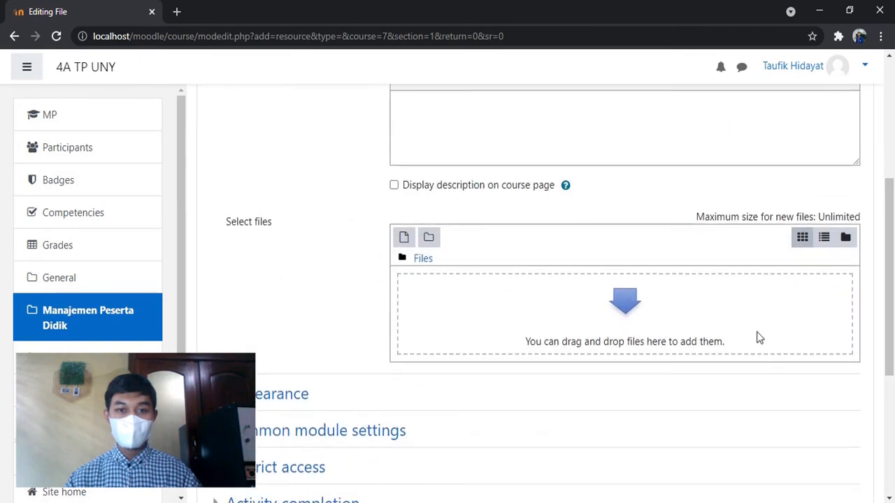
{"action": "left_click", "coordinate": [629, 314]}
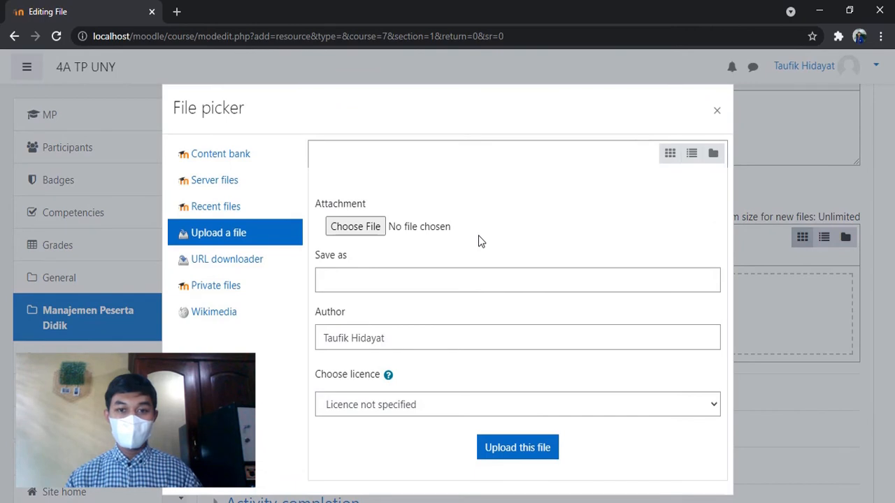
{"action": "left_click", "coordinate": [376, 228]}
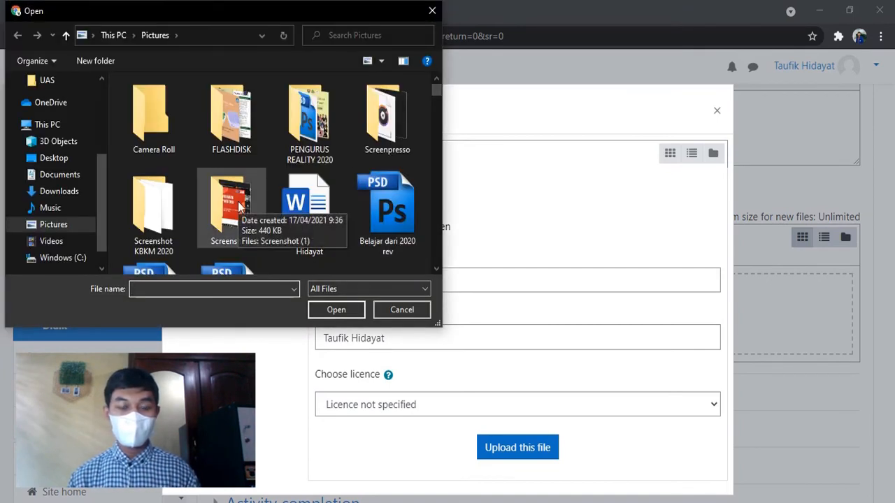
{"action": "left_click", "coordinate": [69, 191]}
{"action": "left_click", "coordinate": [235, 252]}
{"action": "left_click", "coordinate": [334, 310]}
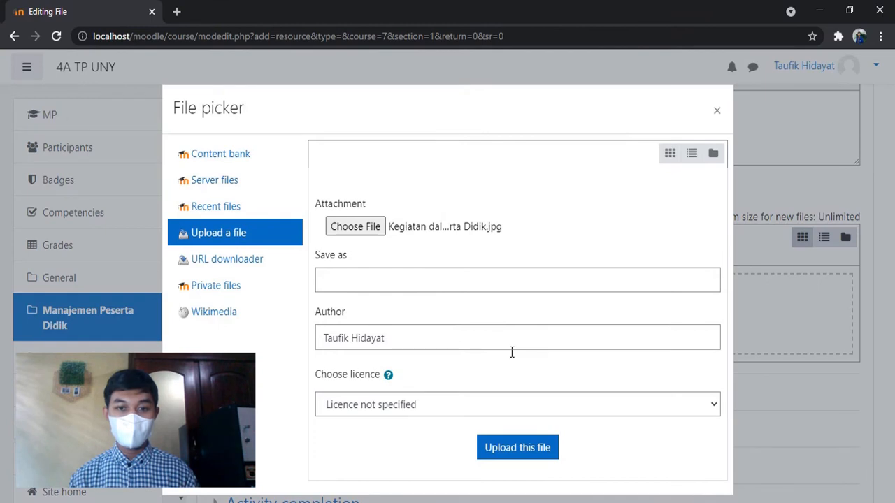
{"action": "left_click", "coordinate": [524, 449]}
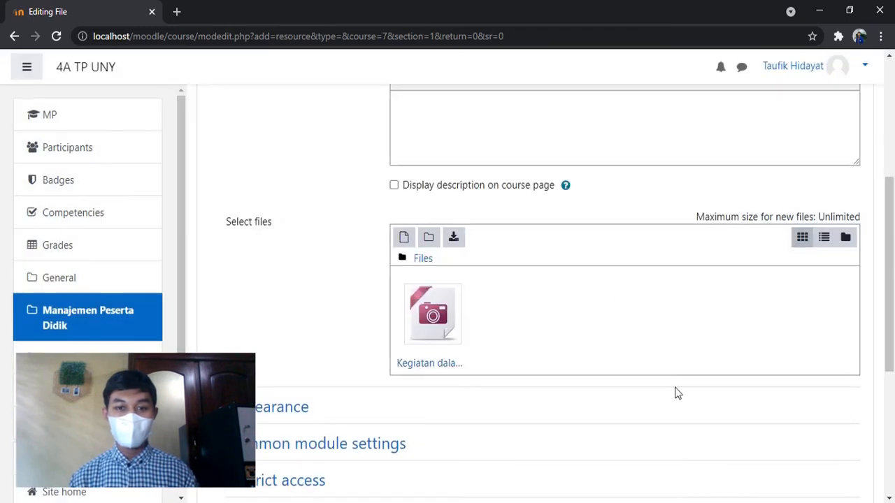
Save and display the new image resource and look through the whole picture.
{"action": "left_click_drag", "start_coordinate": [891, 249], "coordinate": [893, 367]}
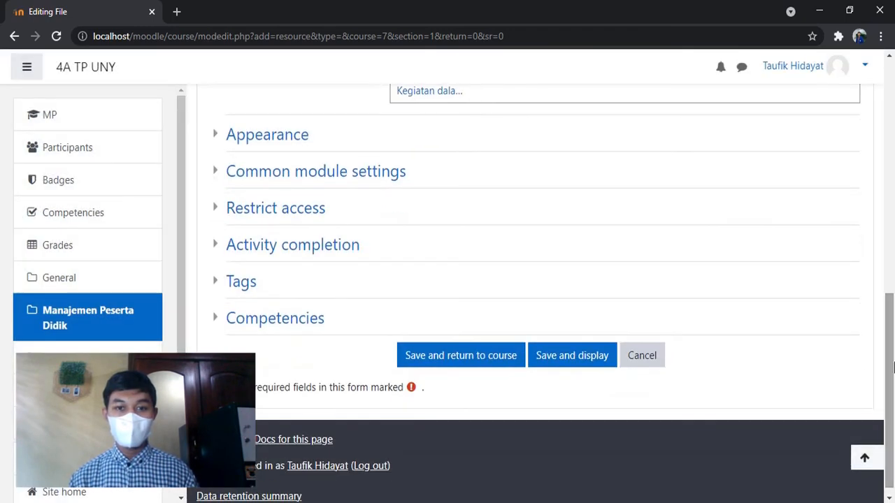
{"action": "left_click", "coordinate": [583, 365]}
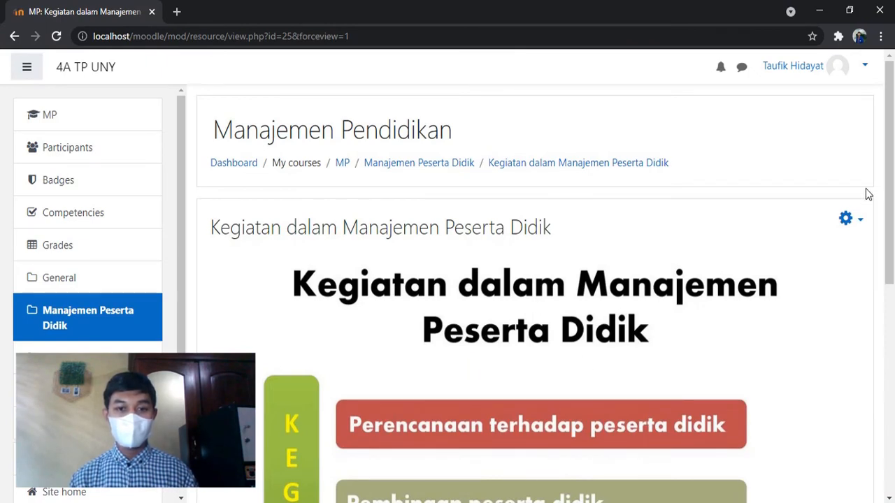
{"action": "left_click_drag", "start_coordinate": [893, 168], "coordinate": [893, 295]}
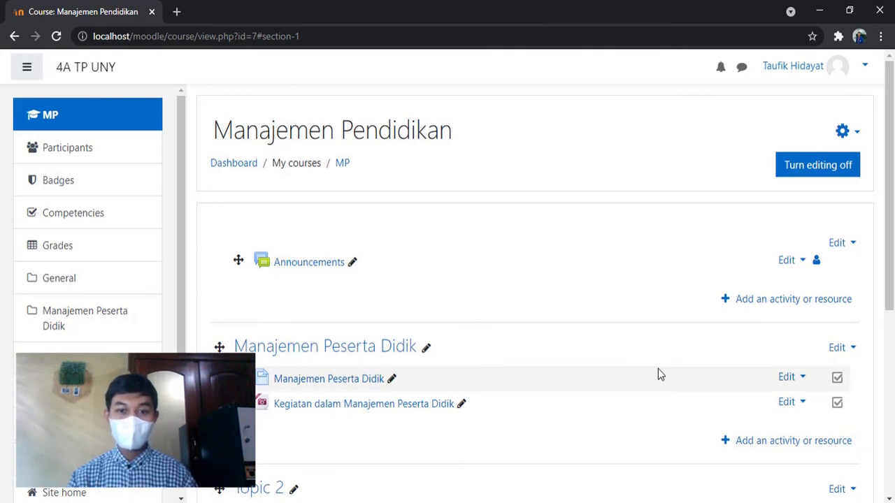
Add another File resource to the Manajemen Peserta Didik topic, named "Konsep Dasar Manajemen Peserta Didik".
{"action": "left_click", "coordinate": [754, 446]}
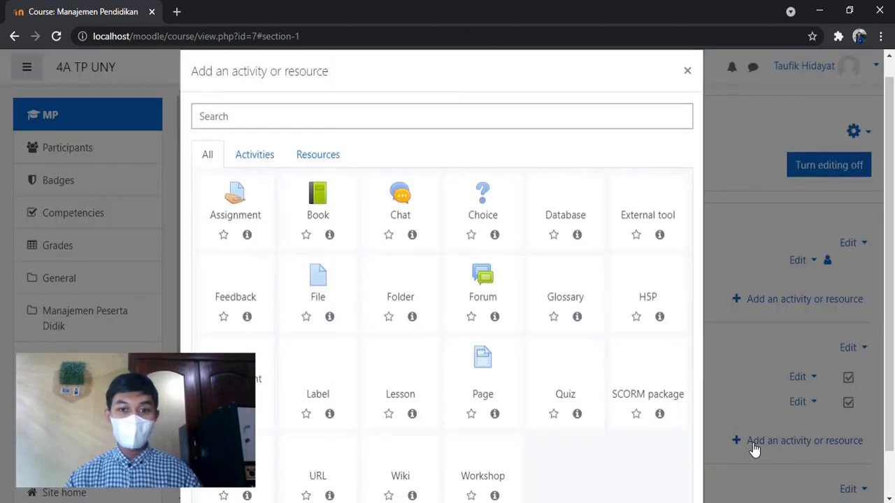
{"action": "left_click", "coordinate": [320, 154]}
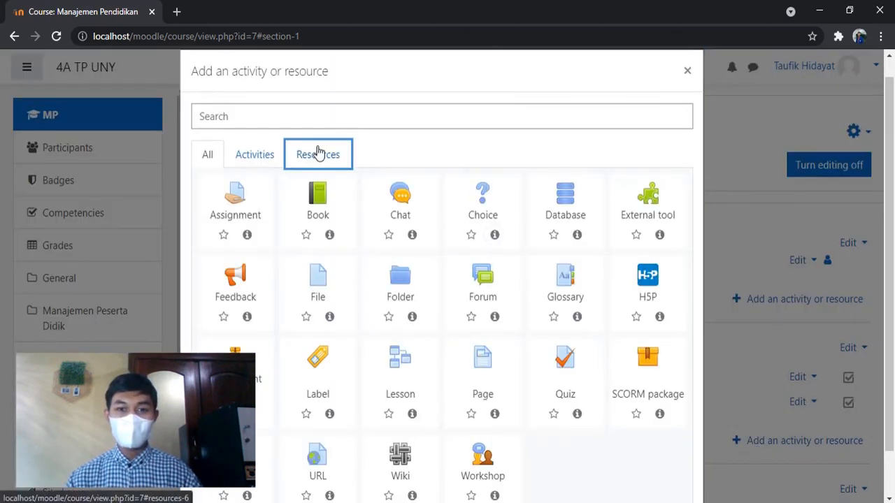
{"action": "left_click", "coordinate": [328, 199]}
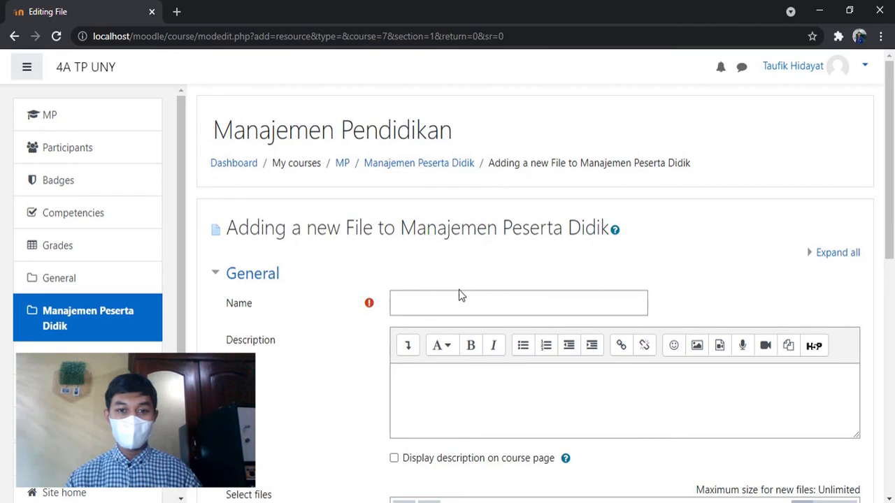
{"action": "left_click", "coordinate": [436, 303]}
{"action": "type", "text": "Konsep Dasar Manajemen Peserta Didik"}
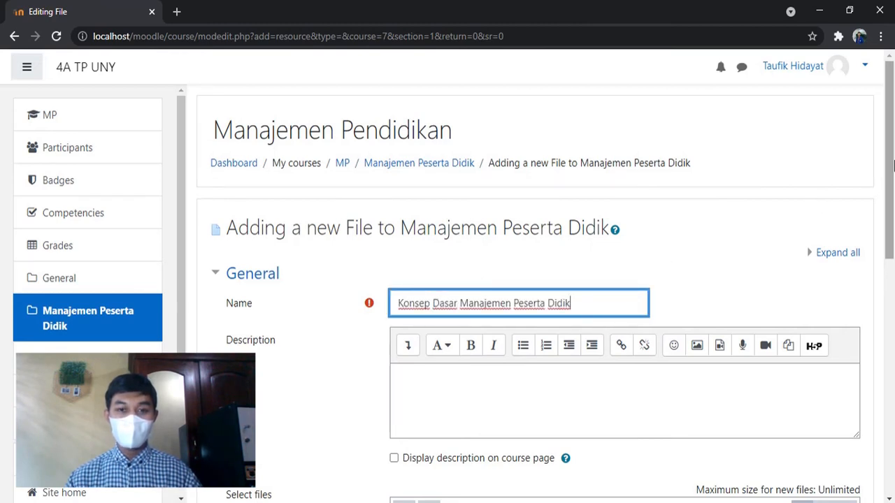
Upload the video "Konsep Dasar Manajemen Peserta Didik.mp4" from Downloads to the resource, and save and display it.
{"action": "left_click_drag", "start_coordinate": [893, 167], "coordinate": [894, 269]}
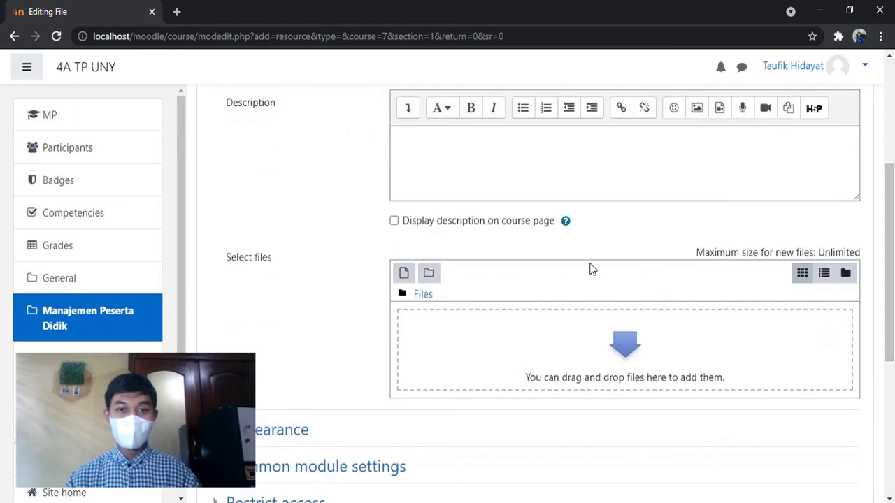
{"action": "left_click", "coordinate": [404, 272]}
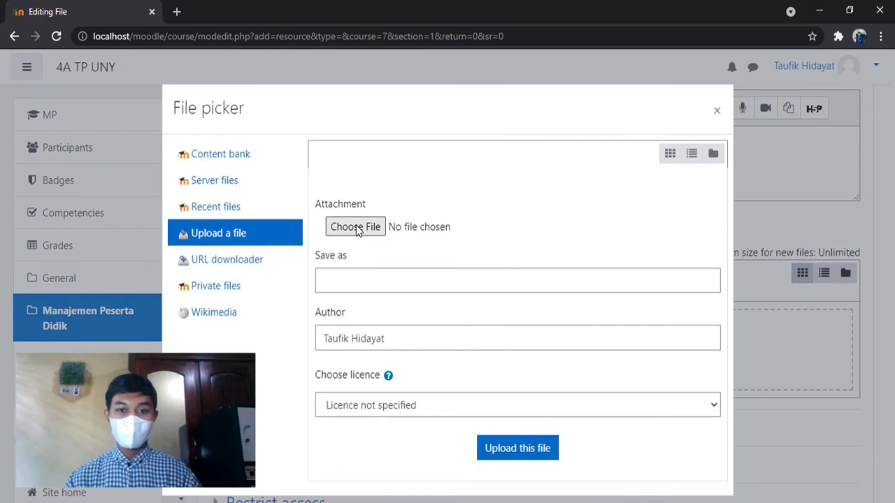
{"action": "left_click", "coordinate": [355, 227]}
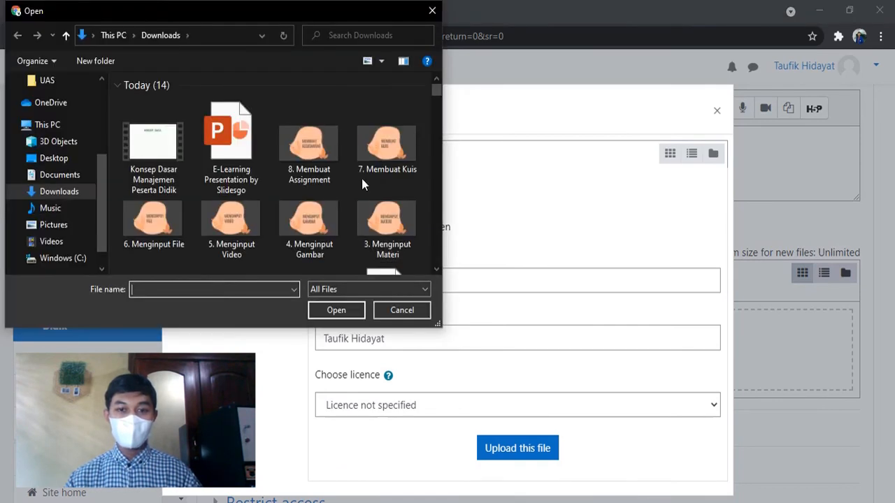
{"action": "left_click", "coordinate": [146, 149]}
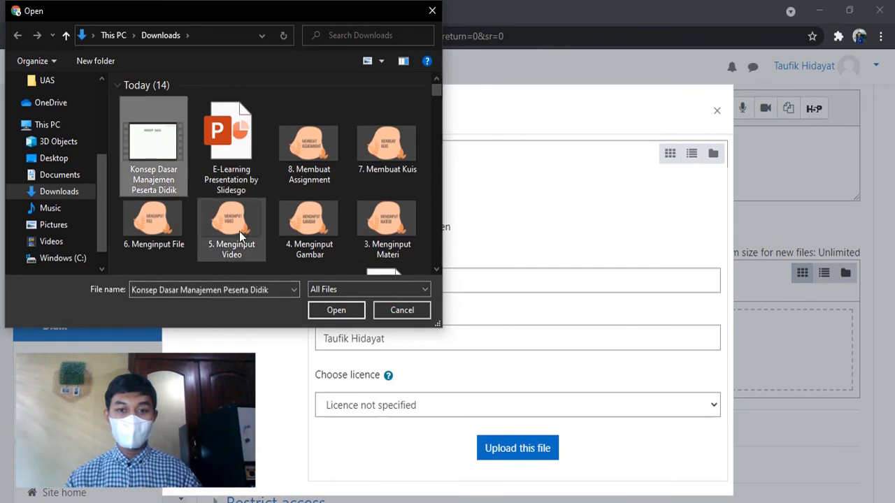
{"action": "left_click", "coordinate": [319, 311]}
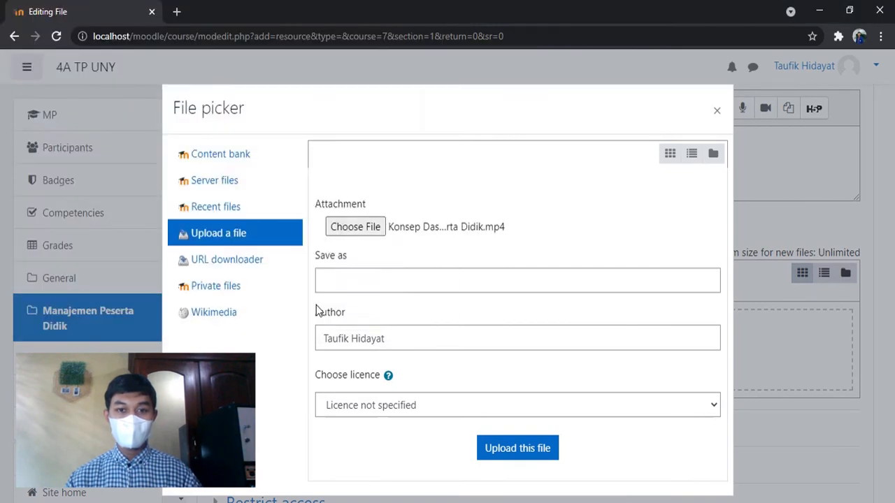
{"action": "left_click", "coordinate": [515, 448]}
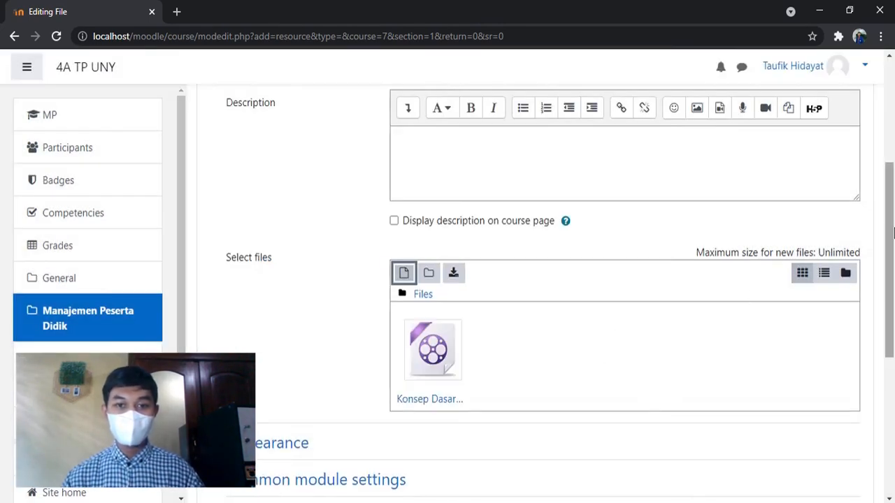
{"action": "left_click_drag", "start_coordinate": [891, 222], "coordinate": [892, 322]}
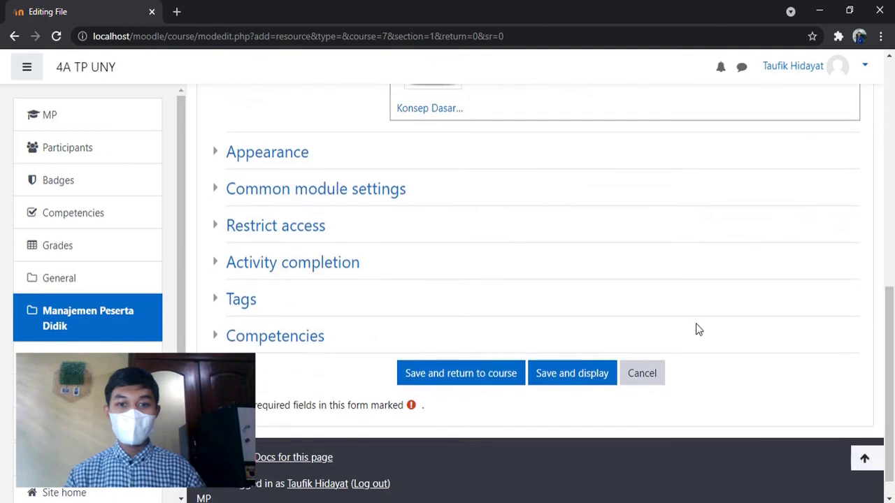
{"action": "left_click", "coordinate": [580, 376]}
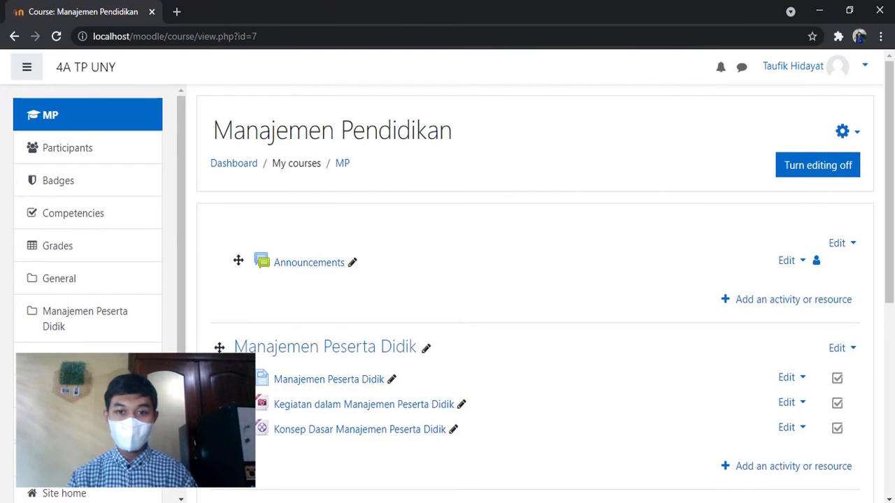
Add a third File resource to the Manajemen Peserta Didik topic, named "Manajemen Peserta Didik".
{"action": "left_click", "coordinate": [772, 474]}
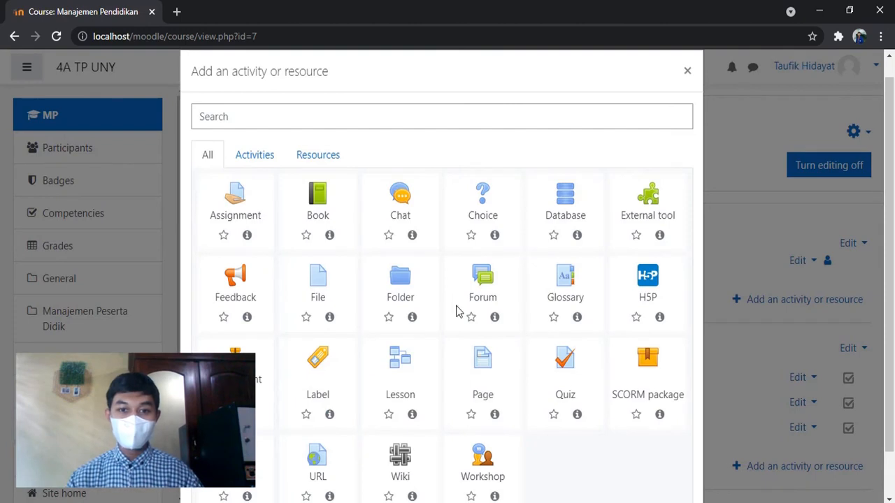
{"action": "left_click", "coordinate": [303, 160]}
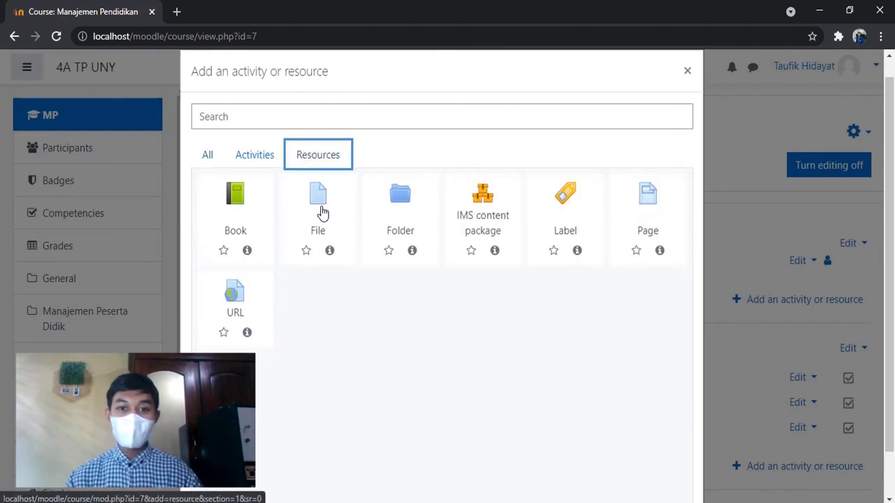
{"action": "left_click", "coordinate": [321, 212]}
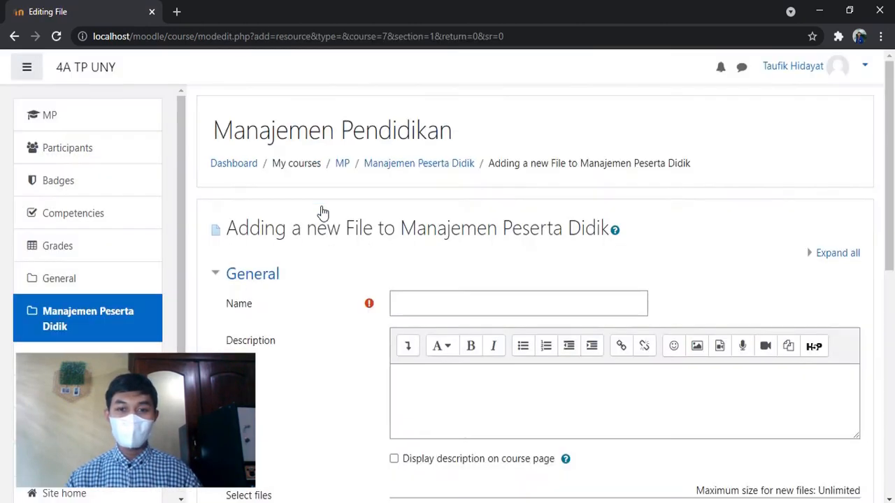
{"action": "left_click", "coordinate": [424, 305]}
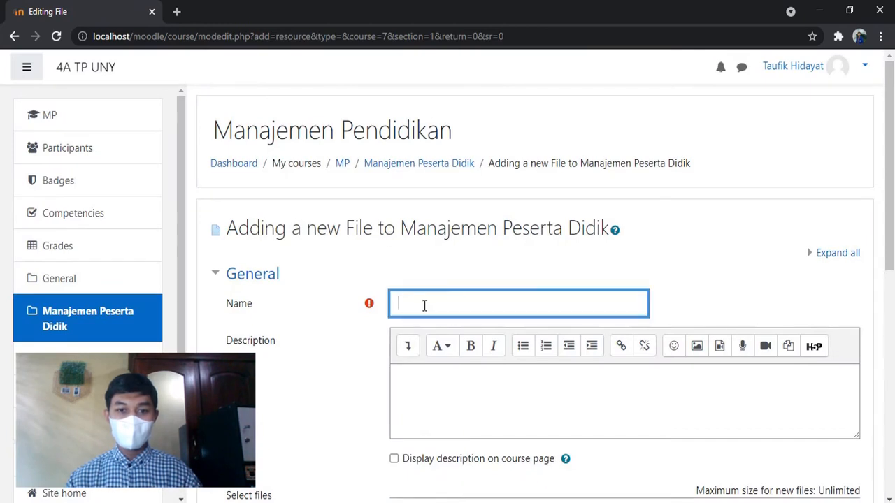
{"action": "type", "text": "Manajemen"}
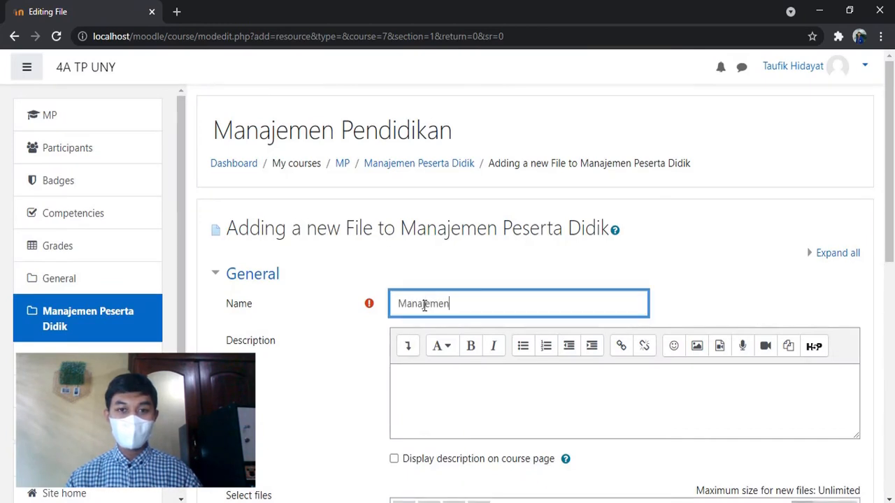
{"action": "type", "text": " Peserta Did"}
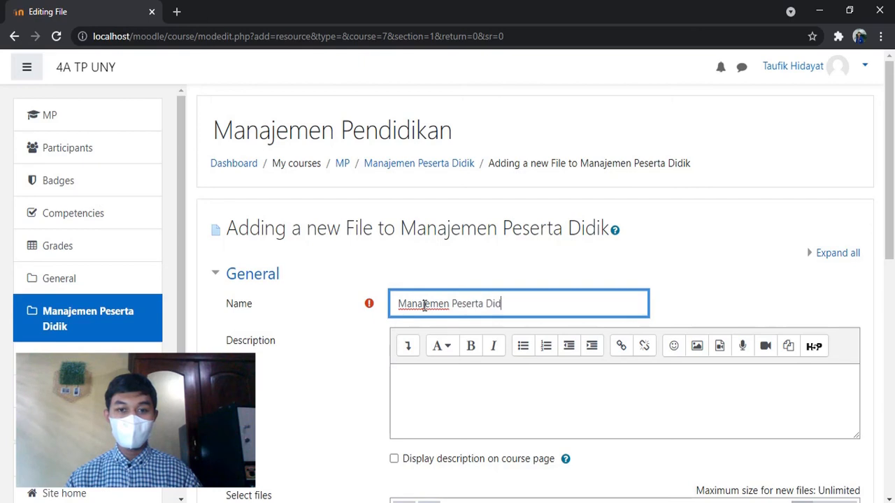
{"action": "type", "text": "ik"}
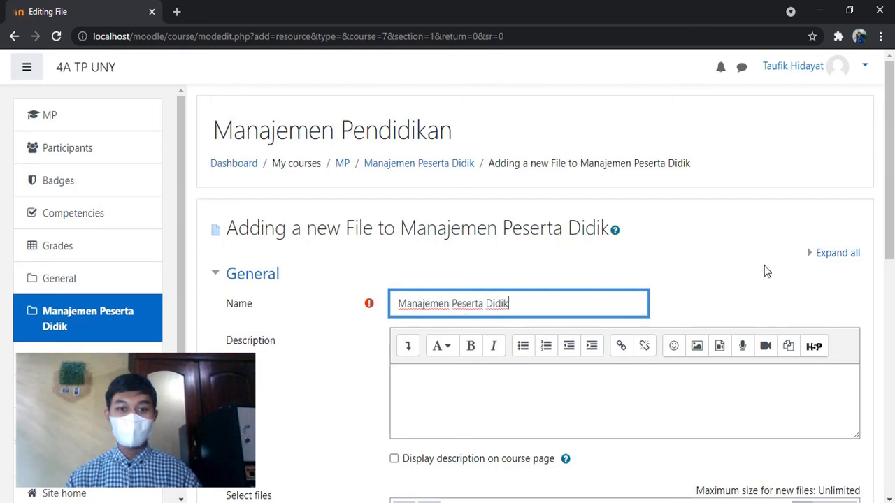
Upload the PDF "Manajemen Peserta Didik" from Downloads to the new File resource, and save and display it.
{"action": "left_click_drag", "start_coordinate": [887, 206], "coordinate": [894, 329]}
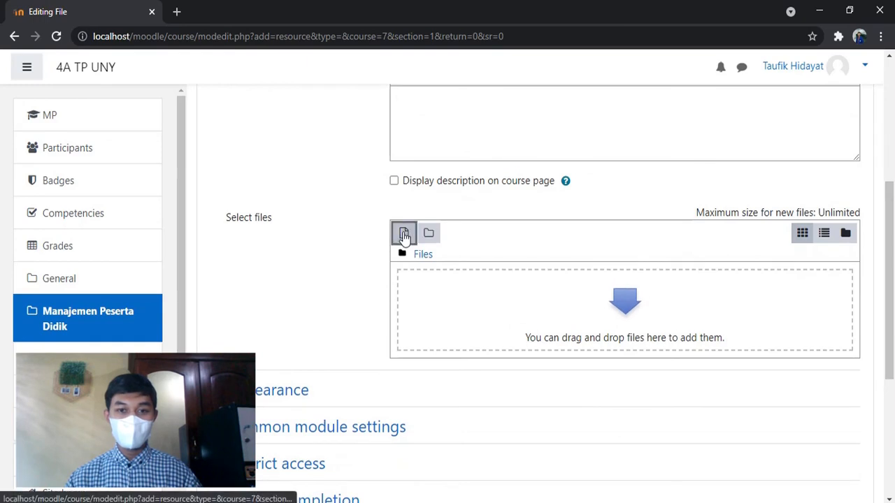
{"action": "left_click", "coordinate": [404, 235]}
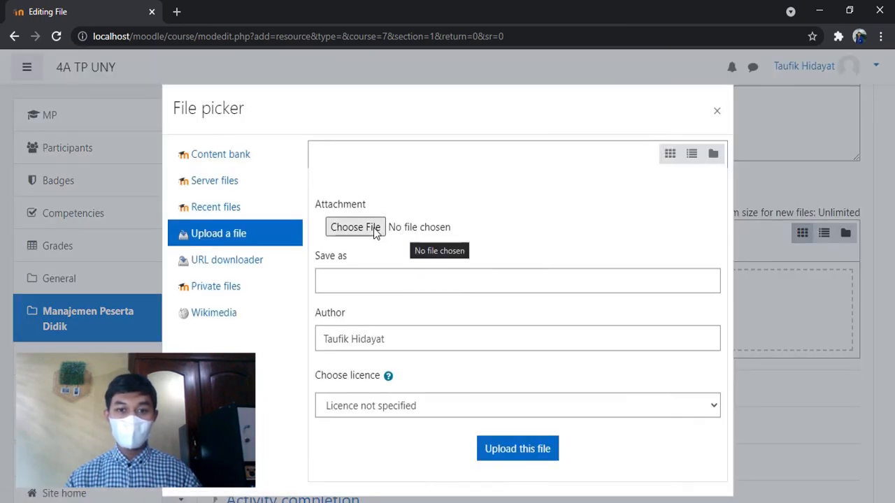
{"action": "left_click", "coordinate": [376, 231]}
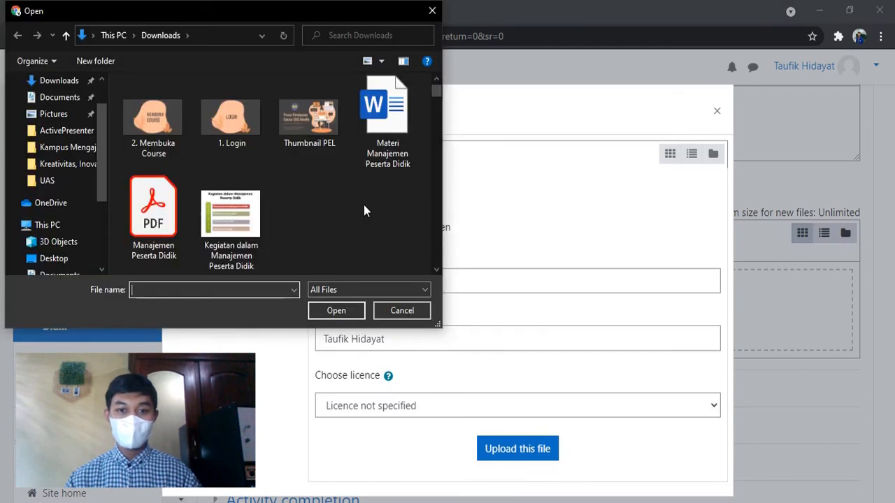
{"action": "left_click", "coordinate": [184, 196]}
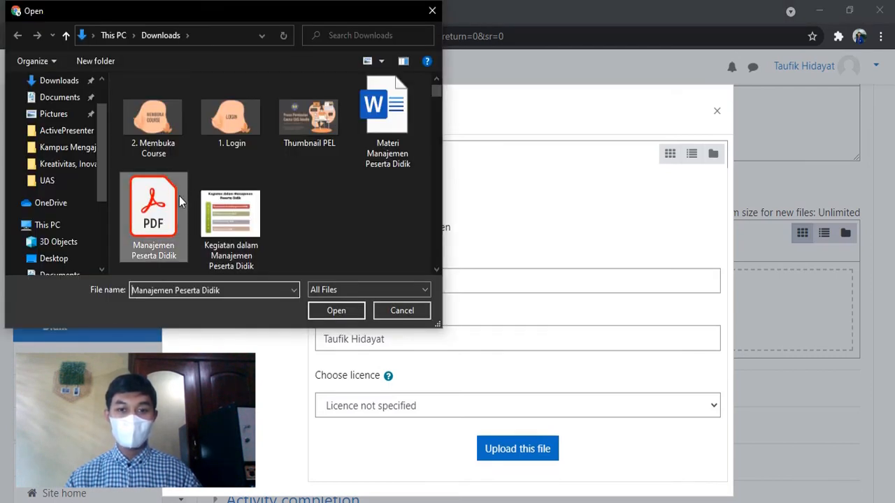
{"action": "left_click", "coordinate": [320, 310]}
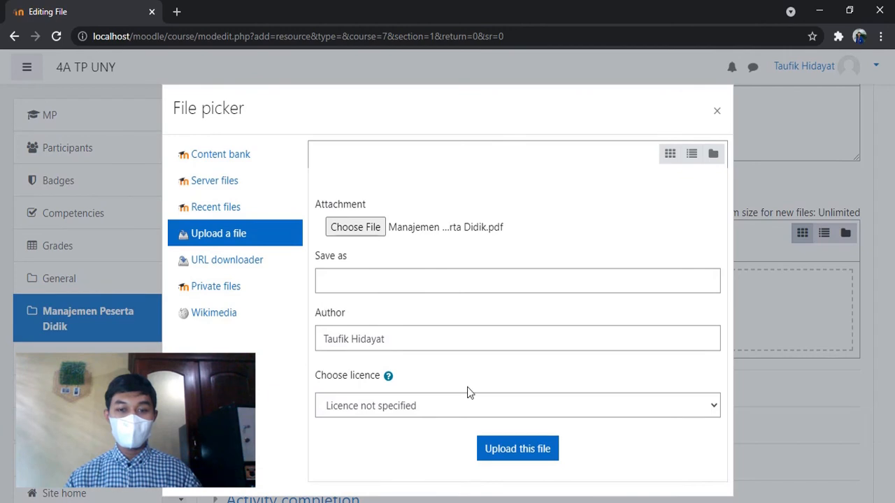
{"action": "left_click", "coordinate": [514, 453]}
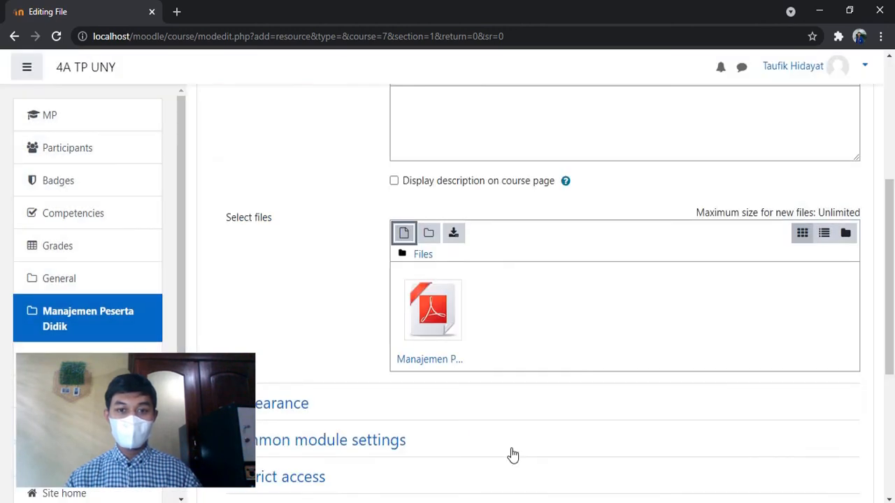
{"action": "left_click_drag", "start_coordinate": [893, 286], "coordinate": [893, 397]}
{"action": "left_click", "coordinate": [575, 361]}
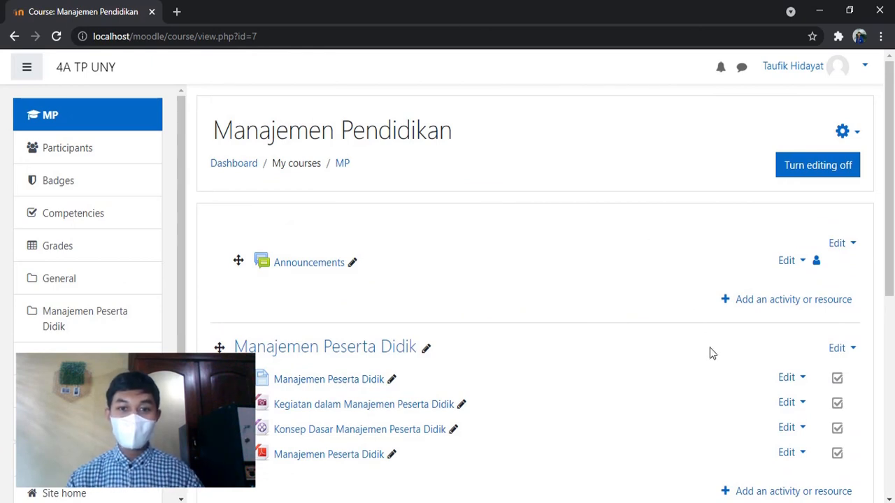
Add a Quiz named "Kuis Manajemen Peserta Didik" to the Manajemen Peserta Didik topic, and save and display it.
{"action": "left_click", "coordinate": [765, 490]}
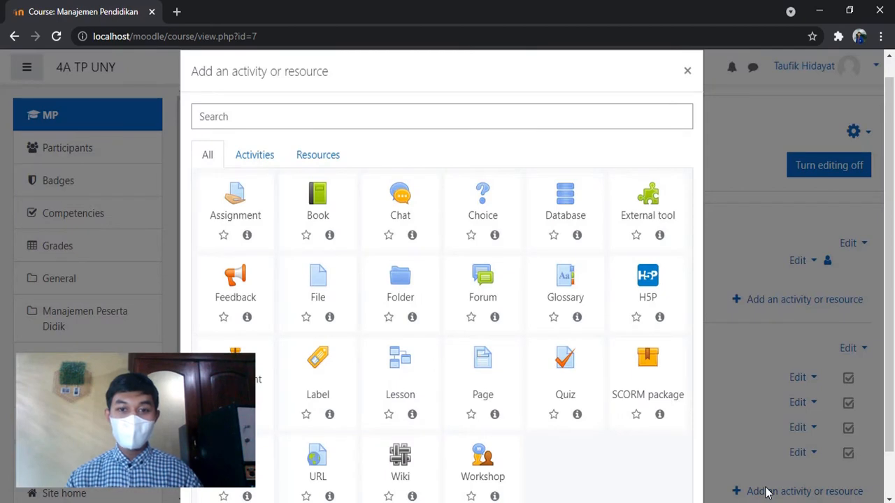
{"action": "left_click", "coordinate": [582, 386]}
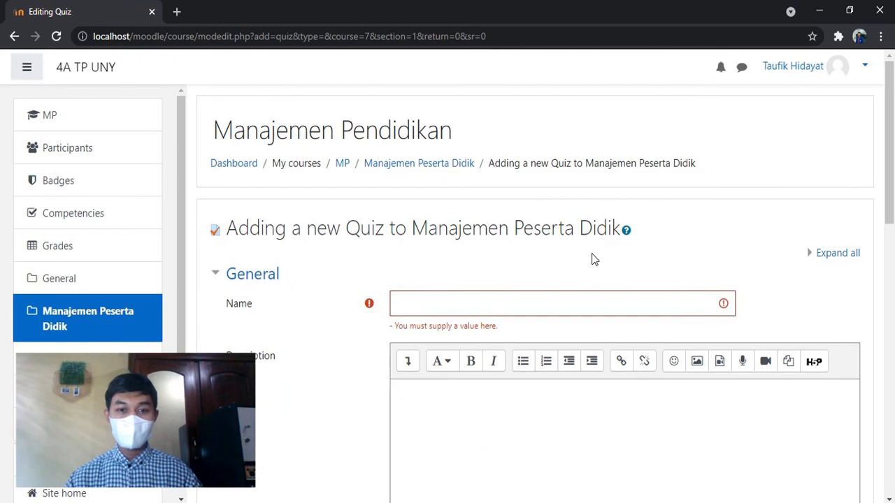
{"action": "left_click", "coordinate": [510, 306]}
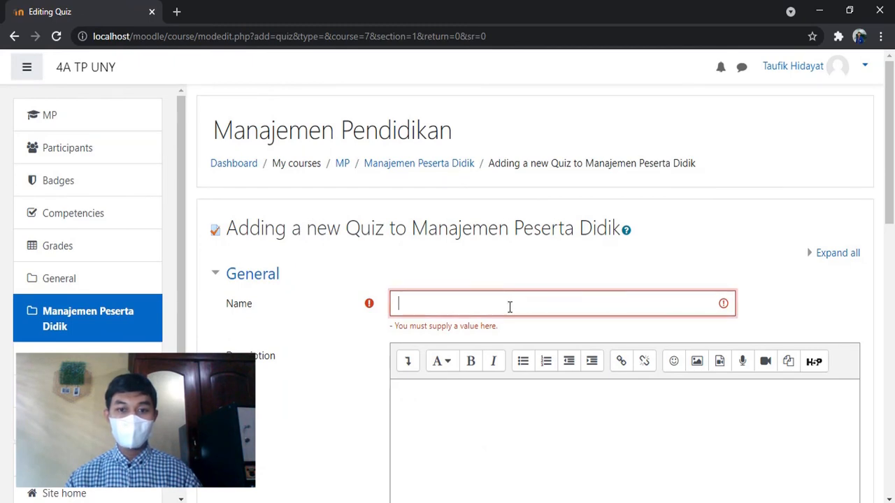
{"action": "type", "text": "Kuis Man"}
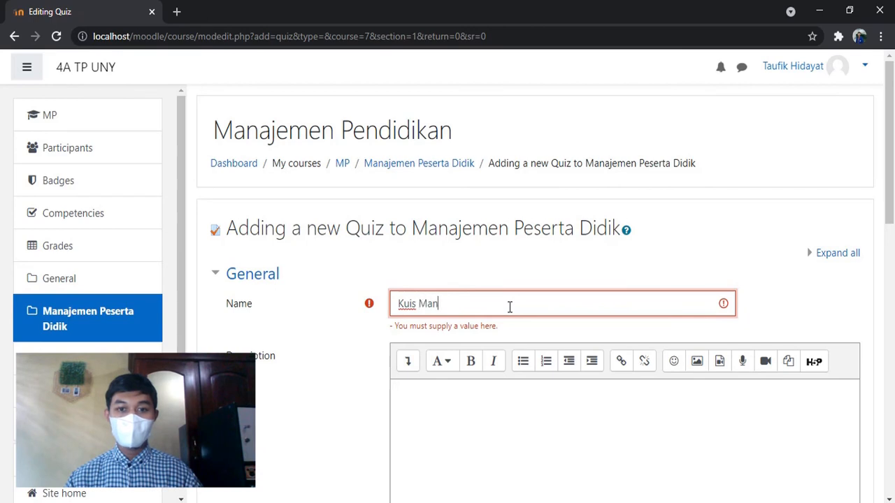
{"action": "type", "text": "ajemen Pesert"}
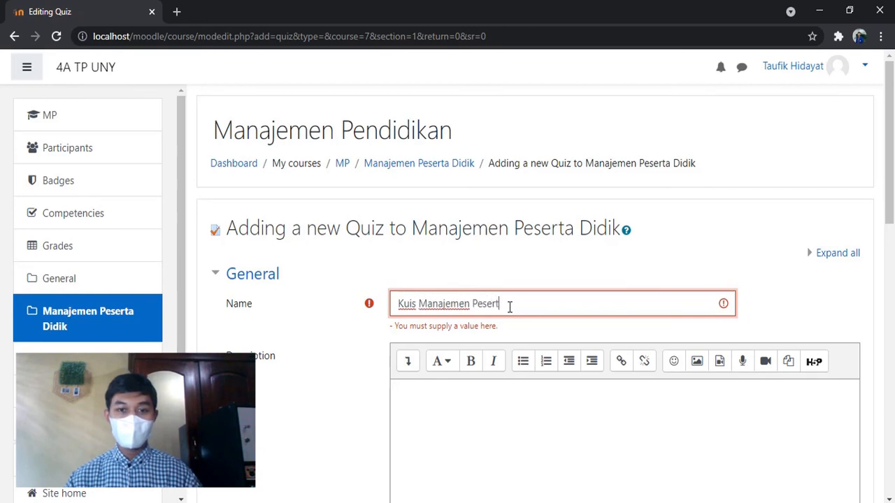
{"action": "type", "text": "a Didik"}
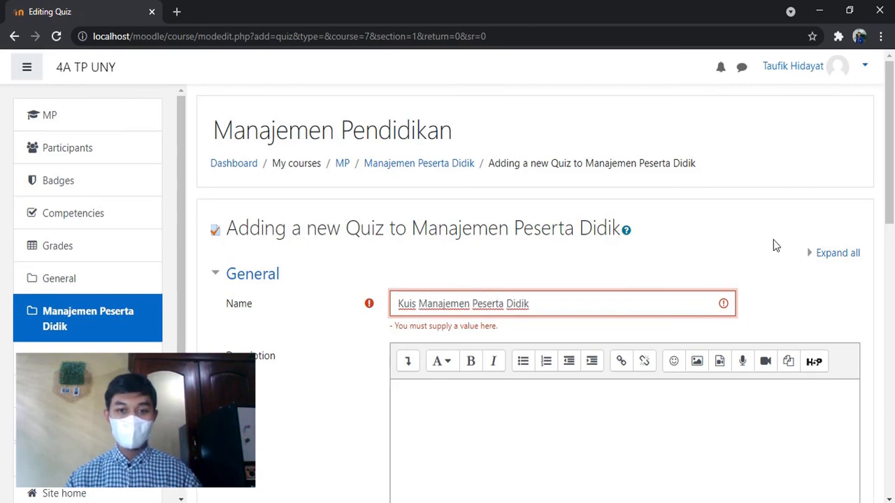
{"action": "left_click_drag", "start_coordinate": [894, 190], "coordinate": [894, 304]}
{"action": "scroll", "coordinate": [725, 400], "scroll_direction": "down", "scroll_amount": 6}
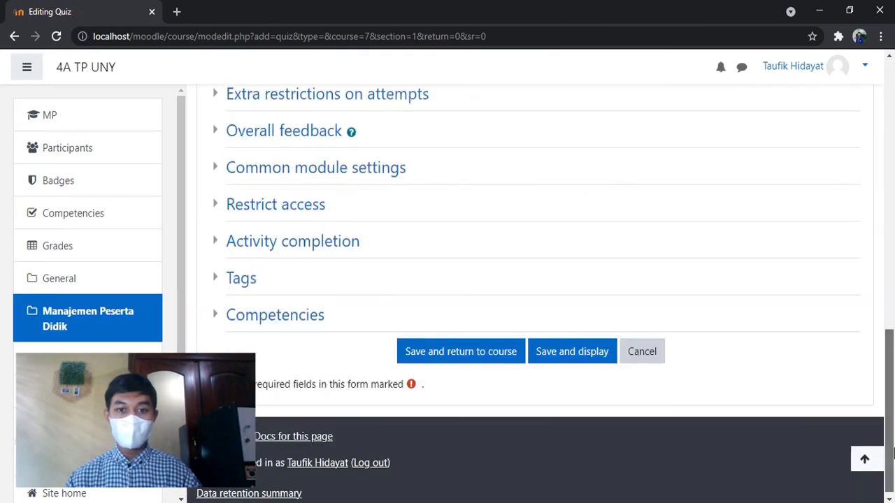
{"action": "left_click", "coordinate": [592, 357]}
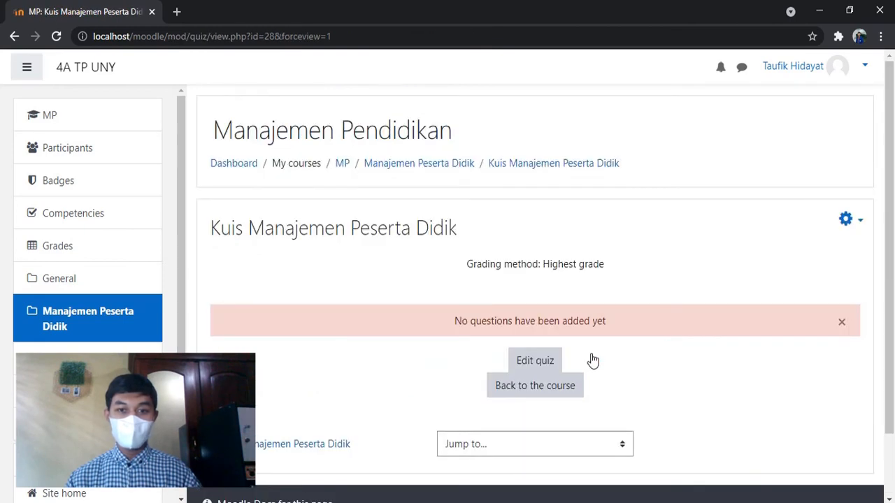
Open the empty quiz for editing and add a new Multiple choice question to it.
{"action": "left_click", "coordinate": [536, 365]}
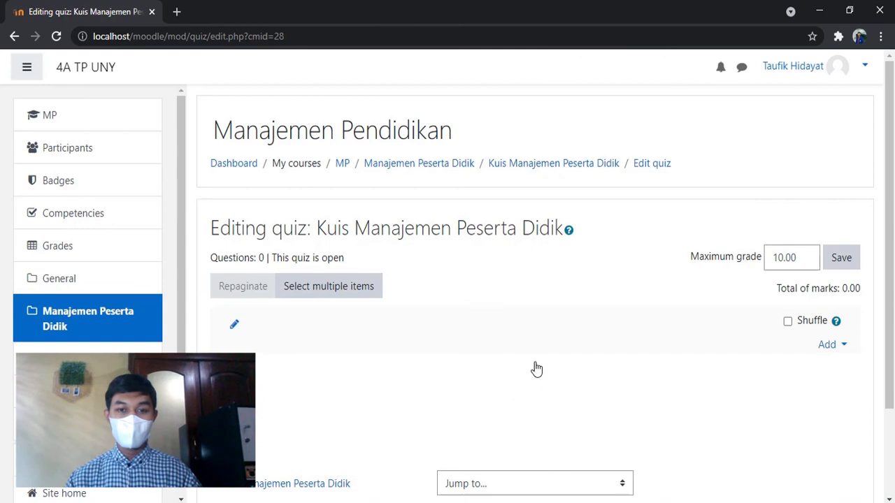
{"action": "left_click", "coordinate": [829, 351]}
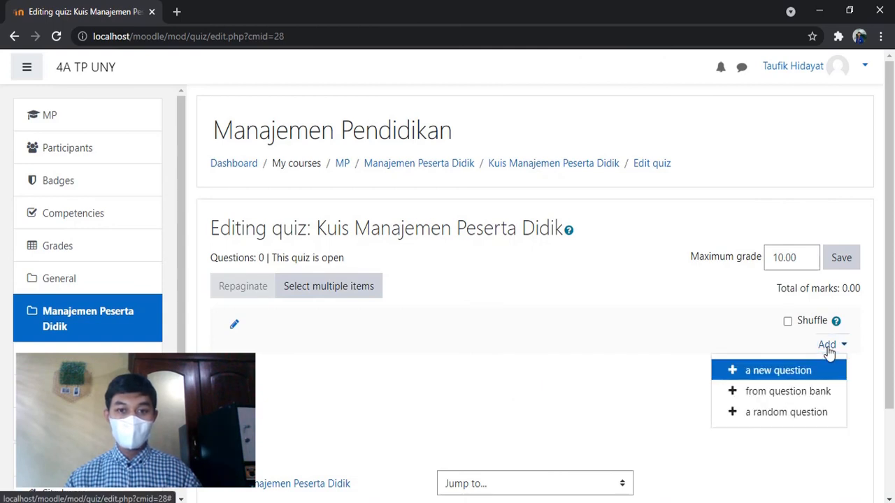
{"action": "left_click", "coordinate": [801, 373]}
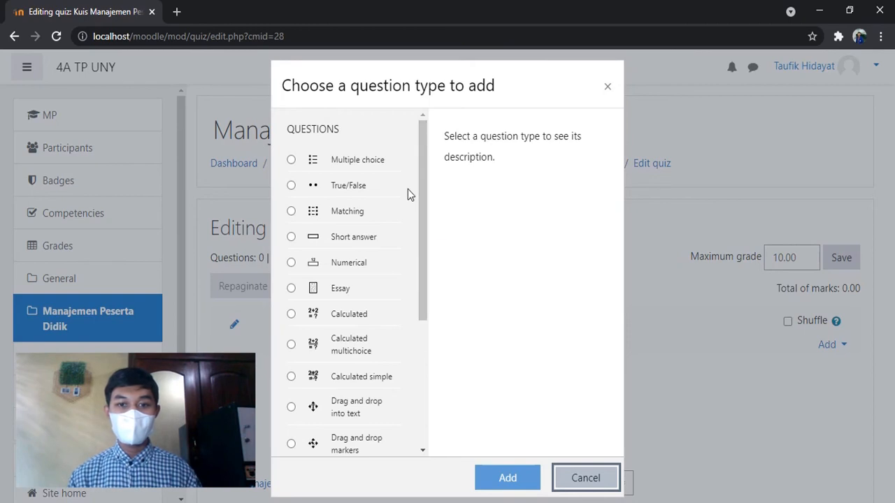
{"action": "left_click", "coordinate": [360, 165]}
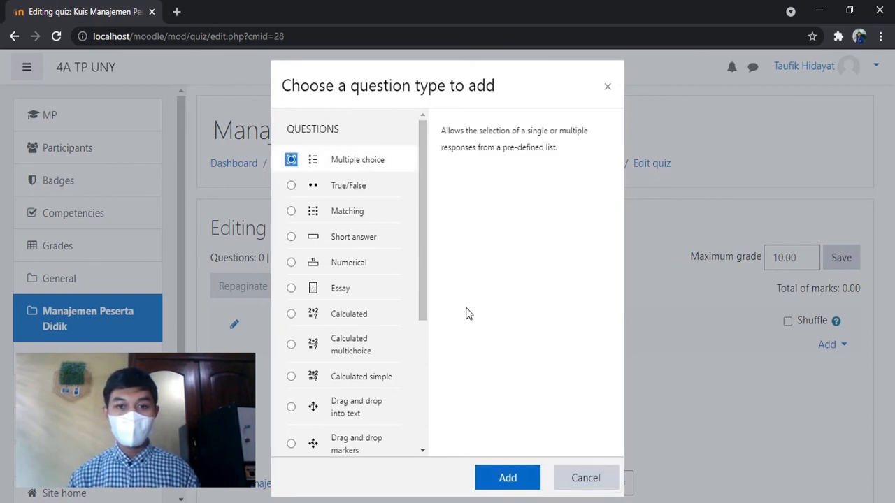
{"action": "left_click", "coordinate": [507, 478]}
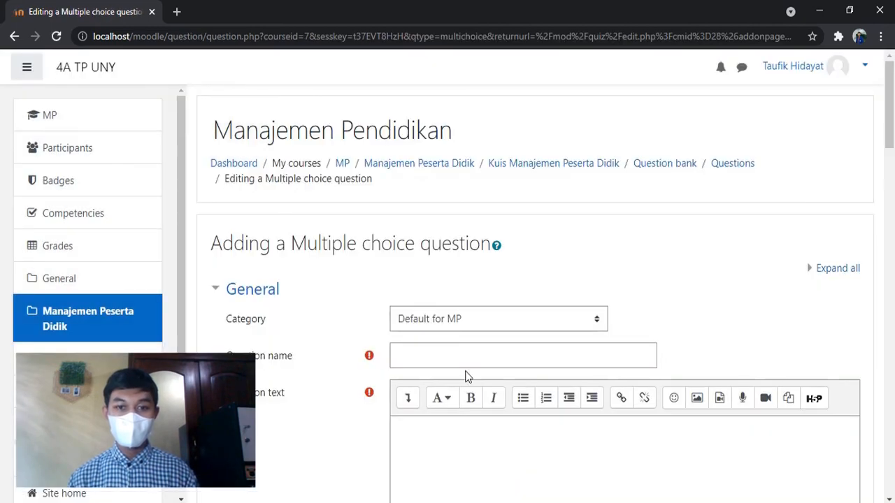
Name the question "1" and set its text to "Mengatur berbagai kegiatan dalam bidang kesiswaan agar kegiatan pembelajaran di sekolah lancar, tertib, dan teratur adalah tujuan dari .....".
{"action": "left_click", "coordinate": [419, 353]}
{"action": "type", "text": "q"}
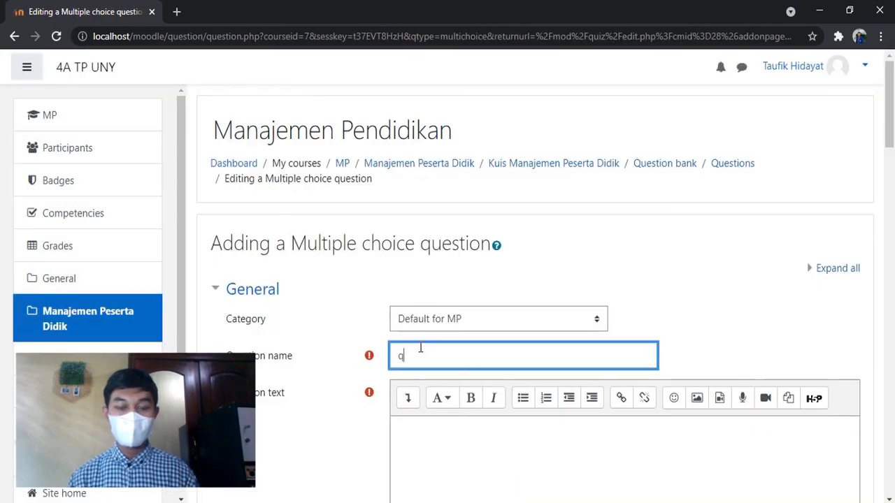
{"action": "key", "text": "BackSpace"}
{"action": "type", "text": "1"}
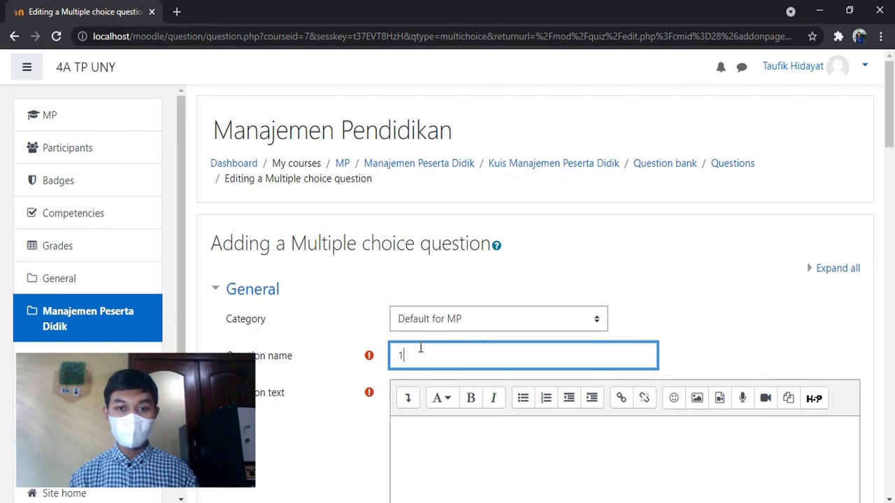
{"action": "left_click", "coordinate": [454, 445]}
{"action": "type", "text": "1.Mengatur berbagai kegiatan dalam bidang kesiswaan agar kegiatan pembelajaran di sekolah lancar, tertib, dan teratur adalah tujuan dari ....."}
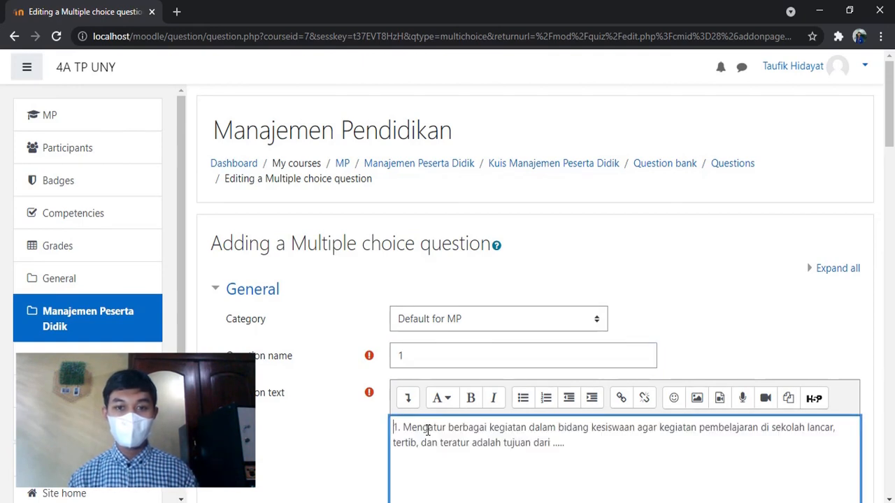
{"action": "key", "text": "BackSpace"}
{"action": "key", "text": "BackSpace"}
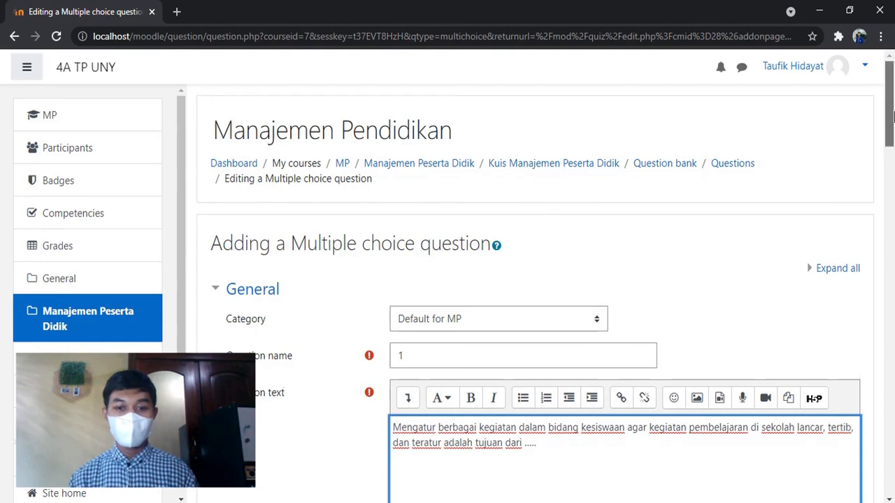
Set the multiple choice question's default mark to 10.
{"action": "left_click_drag", "start_coordinate": [889, 118], "coordinate": [893, 264]}
{"action": "left_click_drag", "start_coordinate": [893, 265], "coordinate": [892, 214]}
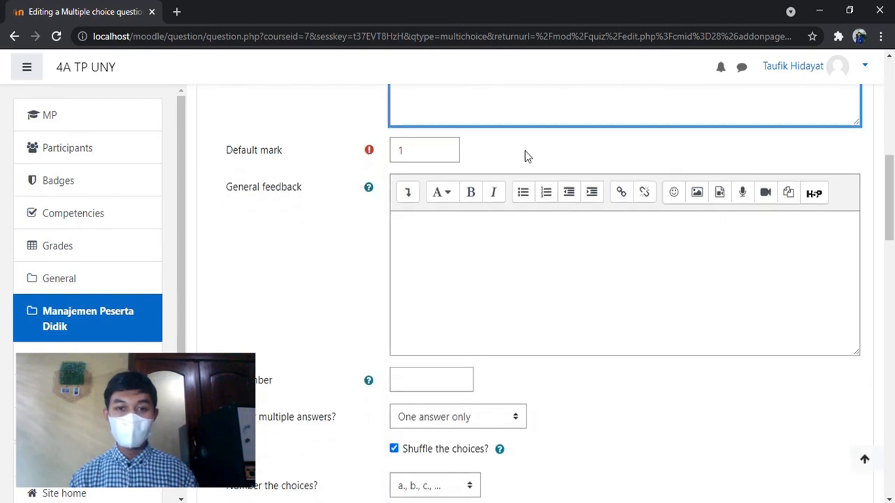
{"action": "left_click", "coordinate": [429, 146]}
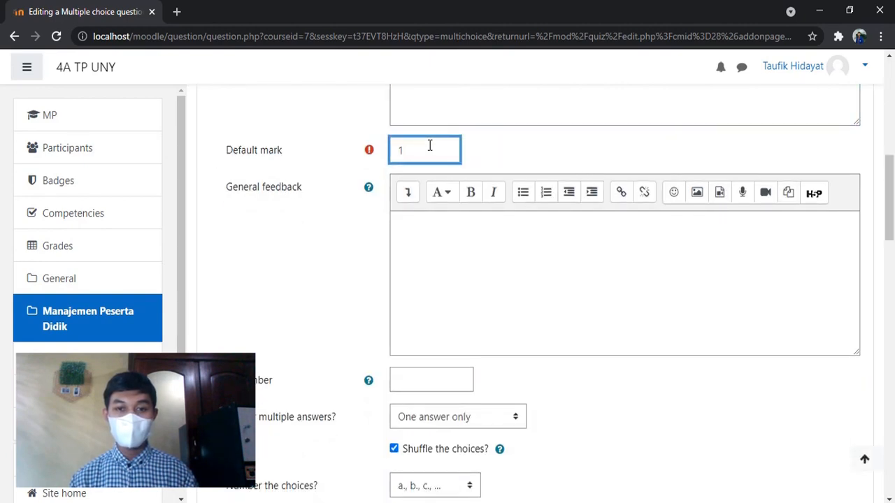
{"action": "type", "text": "0"}
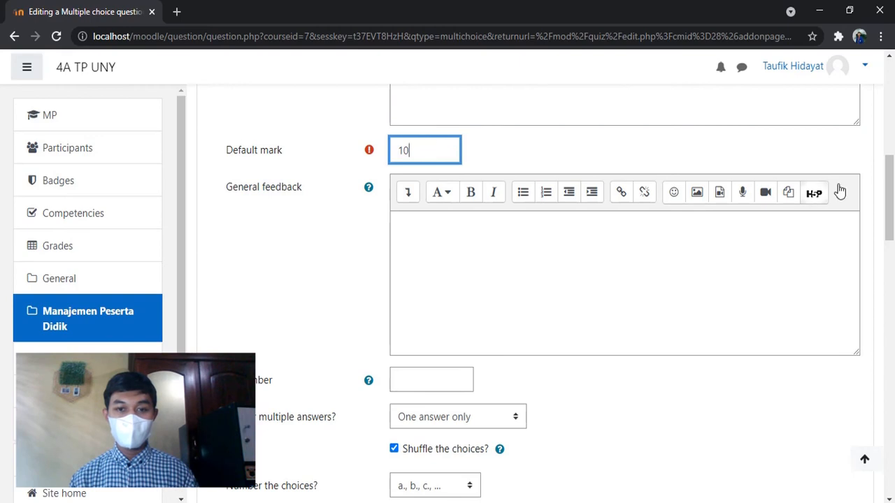
Enter "Manajemen Fasilitas" as the text of answer Choice 1.
{"action": "left_click_drag", "start_coordinate": [891, 184], "coordinate": [893, 294]}
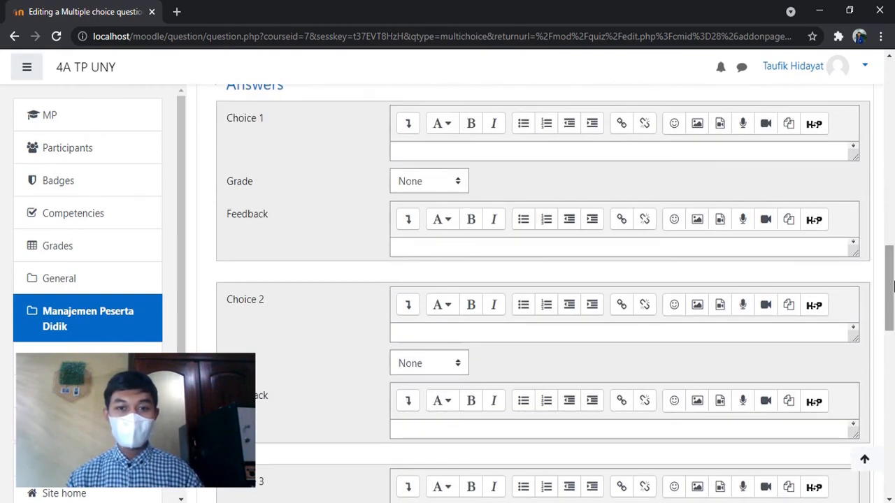
{"action": "left_click", "coordinate": [484, 159]}
{"action": "type", "text": "Manajemen"}
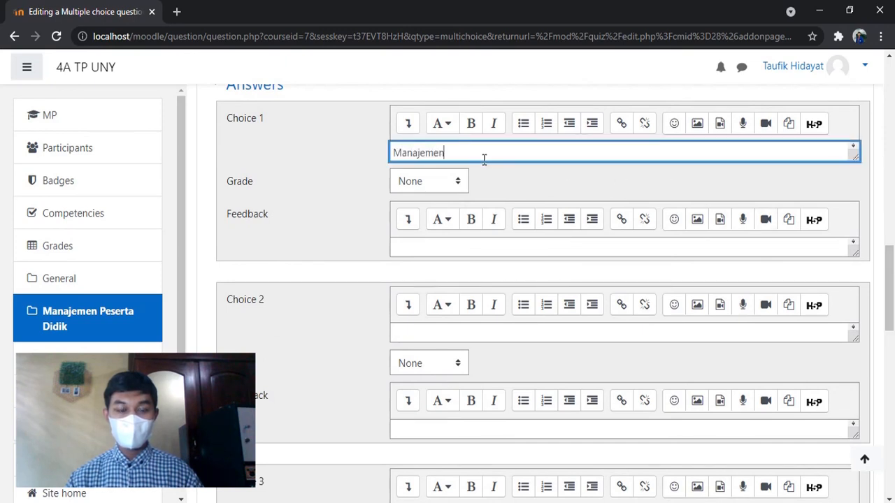
{"action": "type", "text": " Fasilitas"}
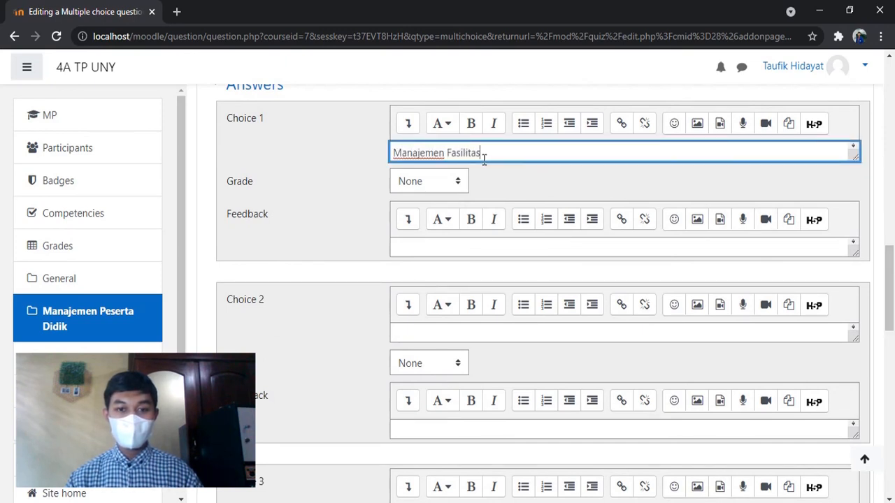
Enter "Manajemen Peserta Didik" as the text of answer Choice 2.
{"action": "left_click", "coordinate": [454, 335]}
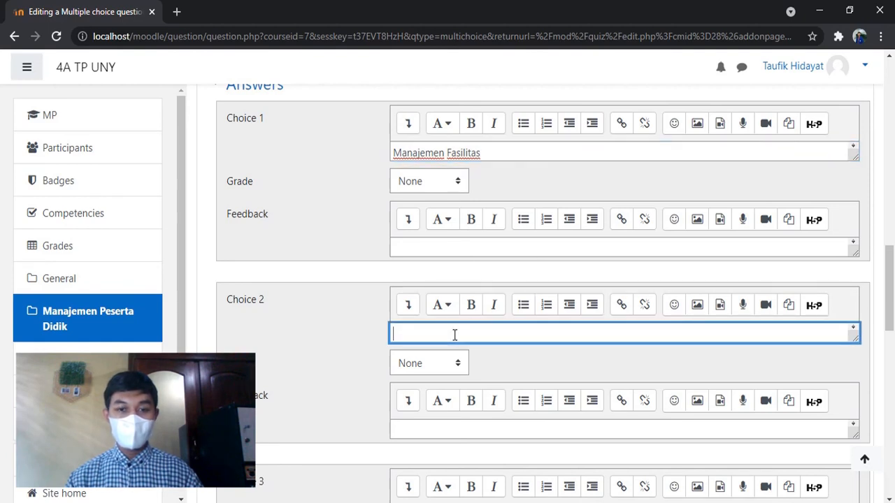
{"action": "type", "text": "Manajemen "}
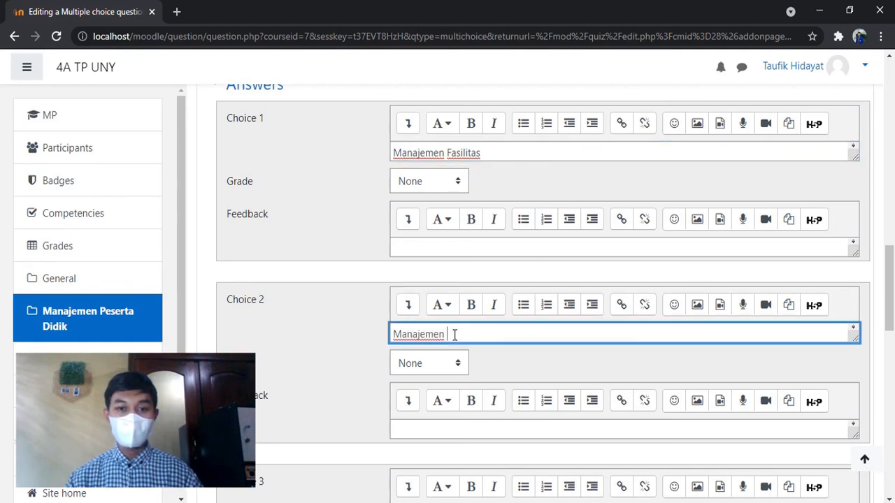
{"action": "type", "text": "Peserta Did"}
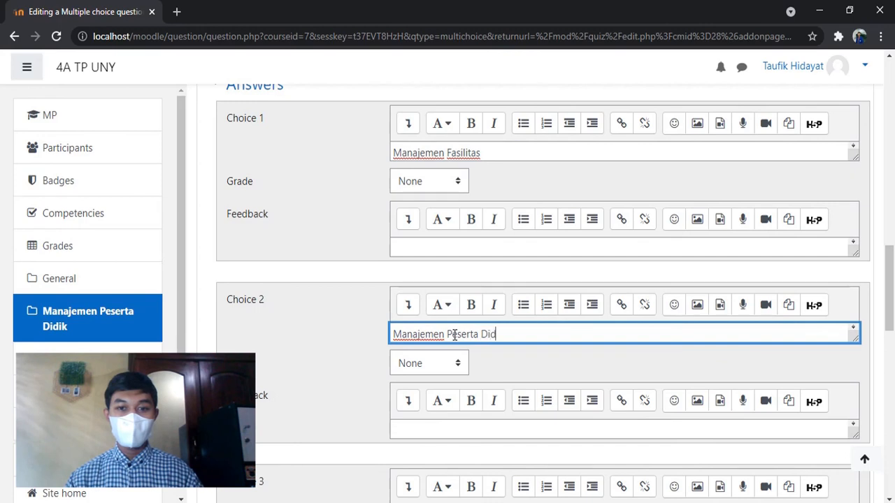
{"action": "type", "text": "ik"}
{"action": "key", "text": "BackSpace"}
{"action": "key", "text": "BackSpace"}
{"action": "type", "text": "k"}
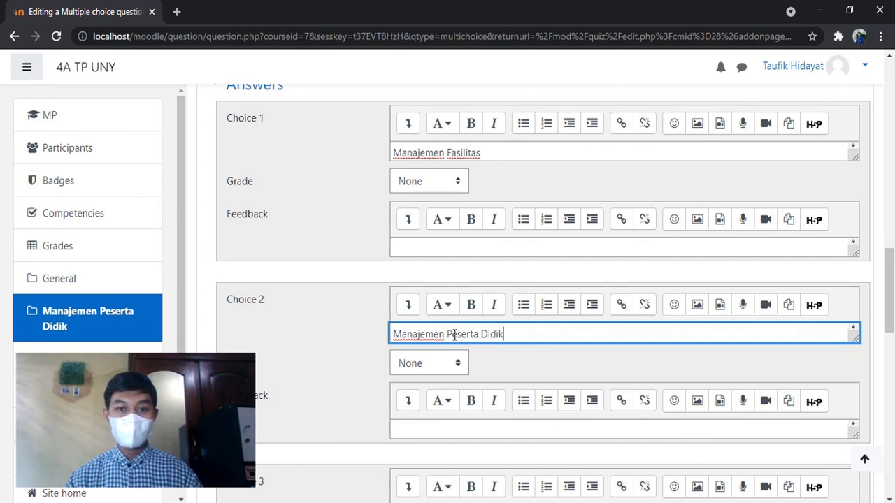
{"action": "scroll", "coordinate": [890, 316], "scroll_direction": "down", "scroll_amount": 4}
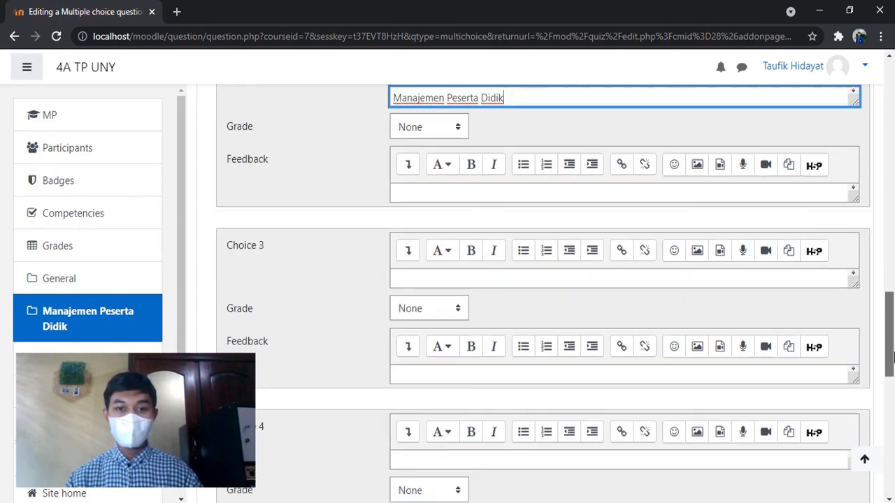
Enter "Manajemen SDM Pendidikan" as the text of answer Choice 3.
{"action": "left_click", "coordinate": [511, 272]}
{"action": "type", "text": "Man"}
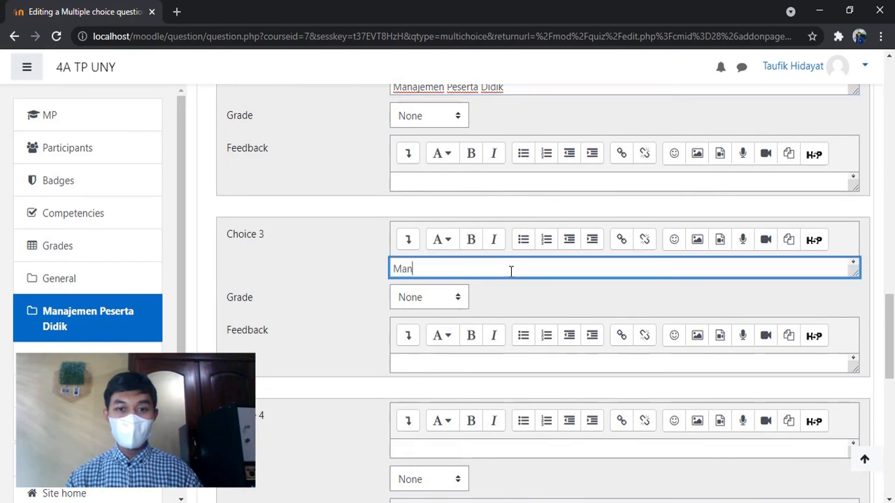
{"action": "type", "text": "ajemen SD"}
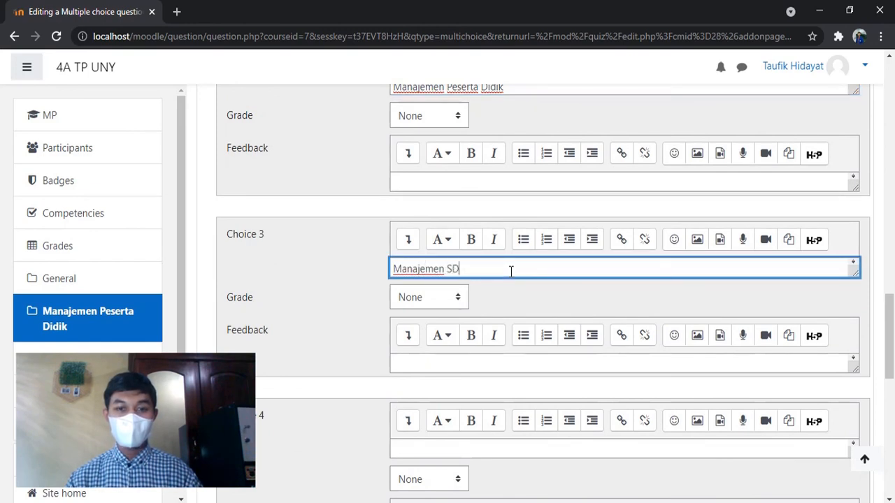
{"action": "type", "text": "M Pendidikan"}
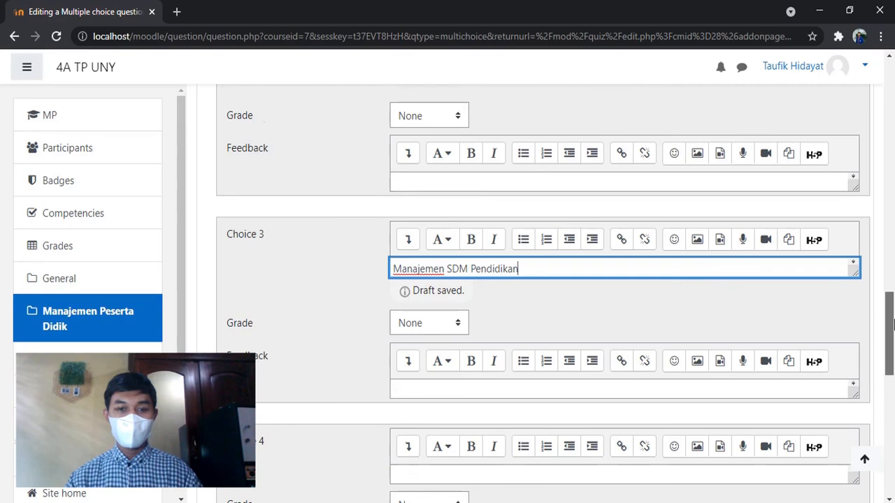
Enter "Manajemen Sarana dan Prasarana" as the text of answer Choice 4.
{"action": "scroll", "coordinate": [617, 250], "scroll_direction": "down", "scroll_amount": 3}
{"action": "left_click", "coordinate": [481, 246]}
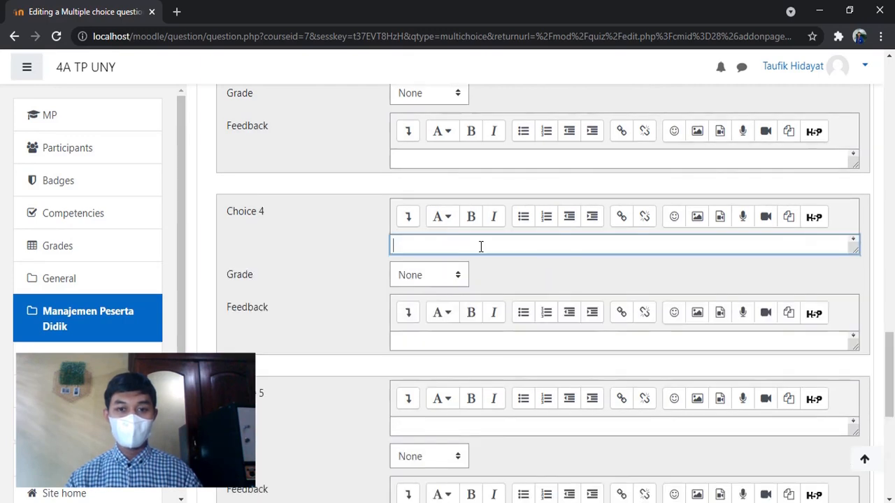
{"action": "type", "text": "Manajemen"}
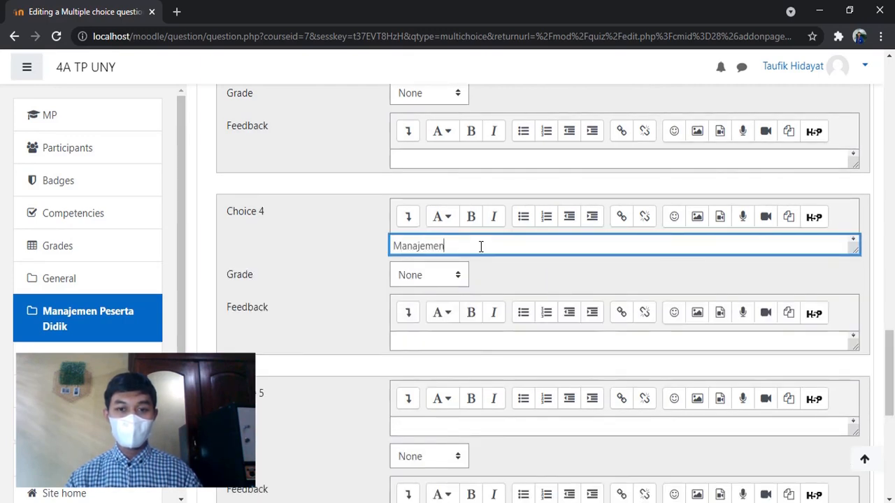
{"action": "type", "text": " Sarana dan Prasarana"}
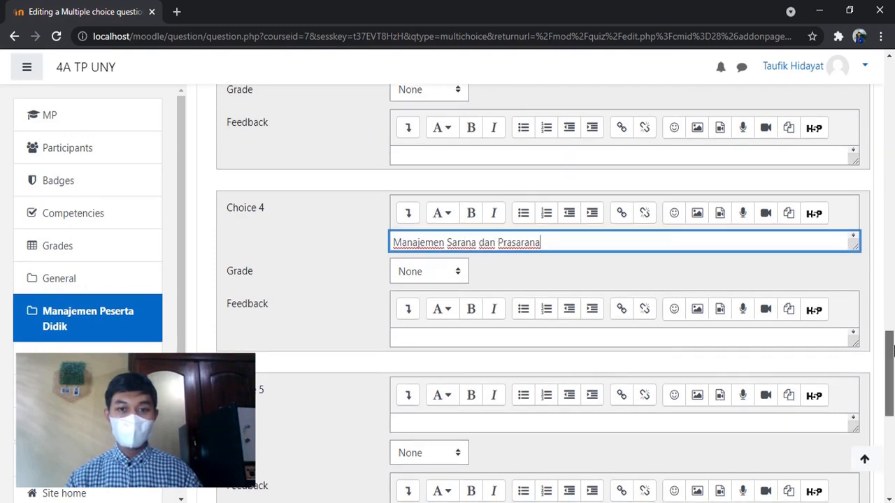
Enter "Manajemen Keuangan" as the text of answer Choice 5.
{"action": "scroll", "coordinate": [892, 347], "scroll_direction": "down", "scroll_amount": 3}
{"action": "left_click", "coordinate": [517, 210]}
{"action": "type", "text": "M"}
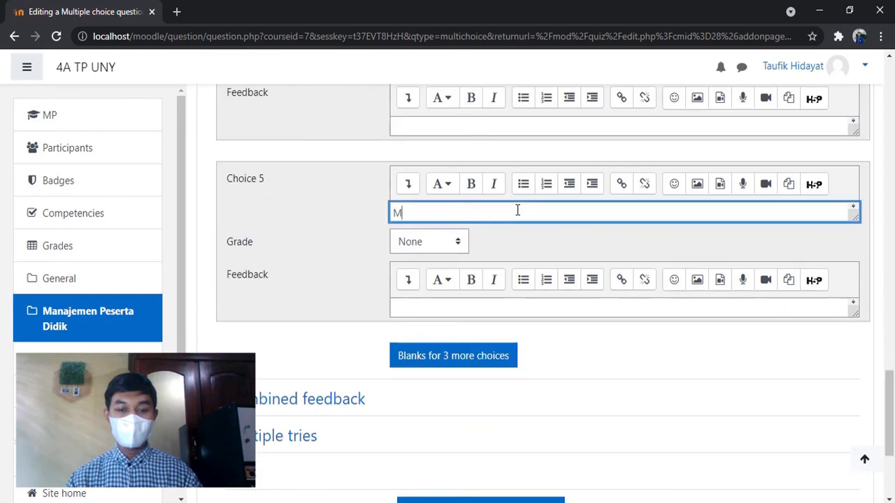
{"action": "type", "text": "anajemen Keuangan"}
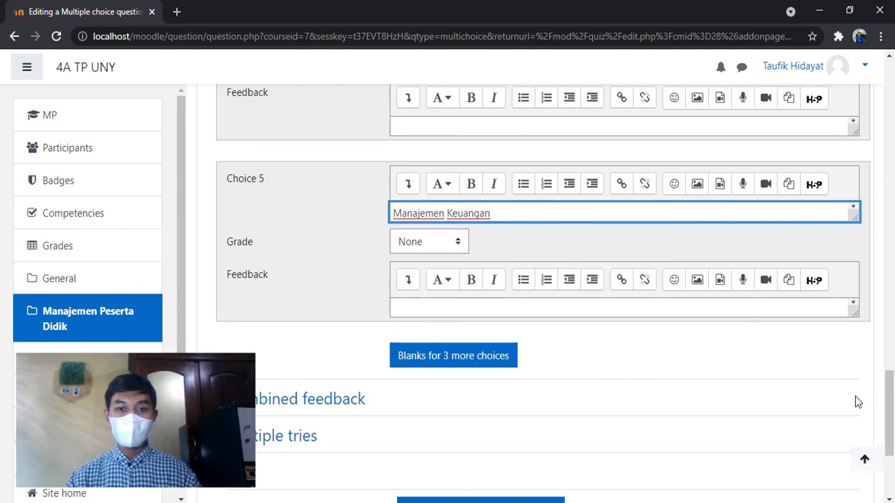
Set the grade of the "Manajemen Peserta Didik" answer in Choice 2 to 100% and save the question.
{"action": "left_click_drag", "start_coordinate": [891, 408], "coordinate": [891, 322]}
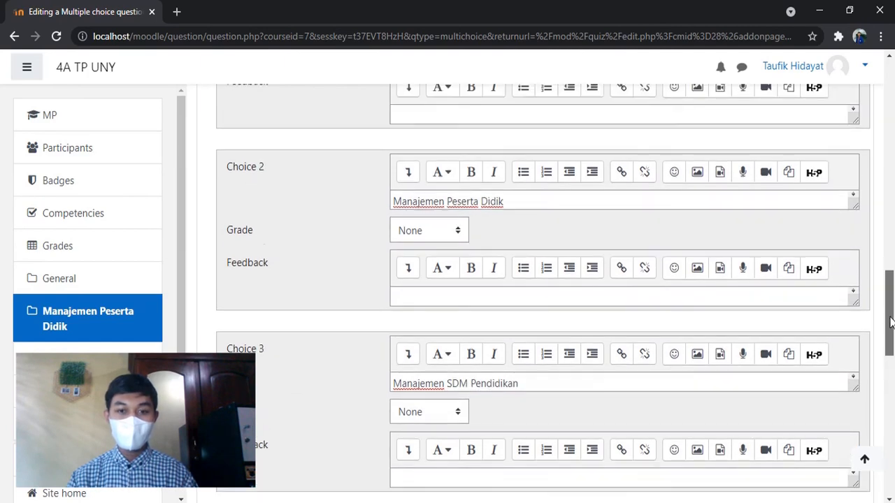
{"action": "left_click", "coordinate": [436, 235]}
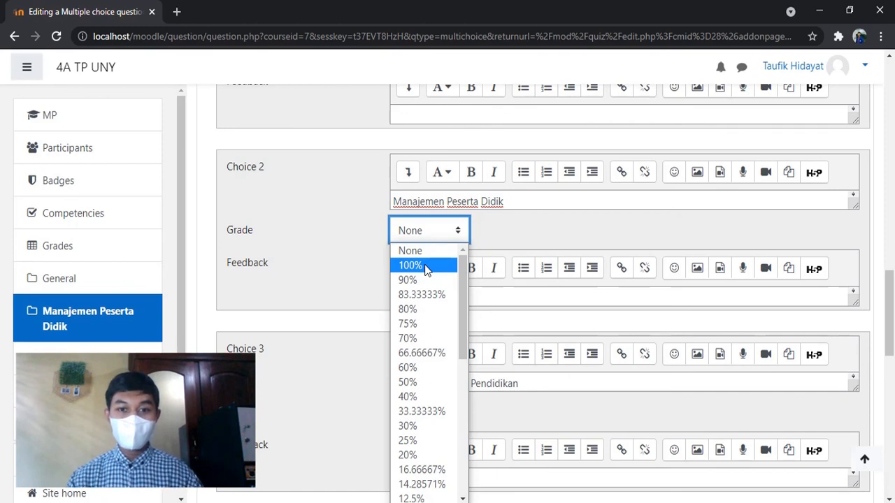
{"action": "left_click", "coordinate": [427, 270]}
{"action": "scroll", "coordinate": [427, 270], "scroll_direction": "down", "scroll_amount": 10}
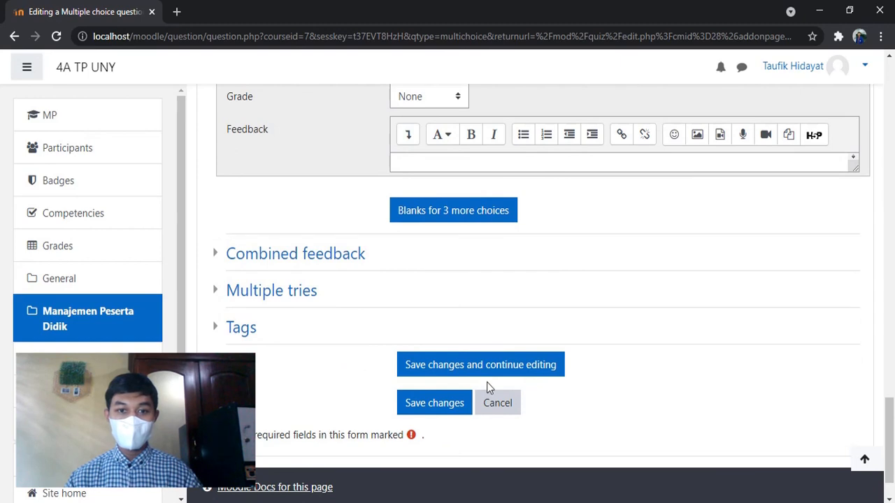
{"action": "left_click", "coordinate": [460, 404]}
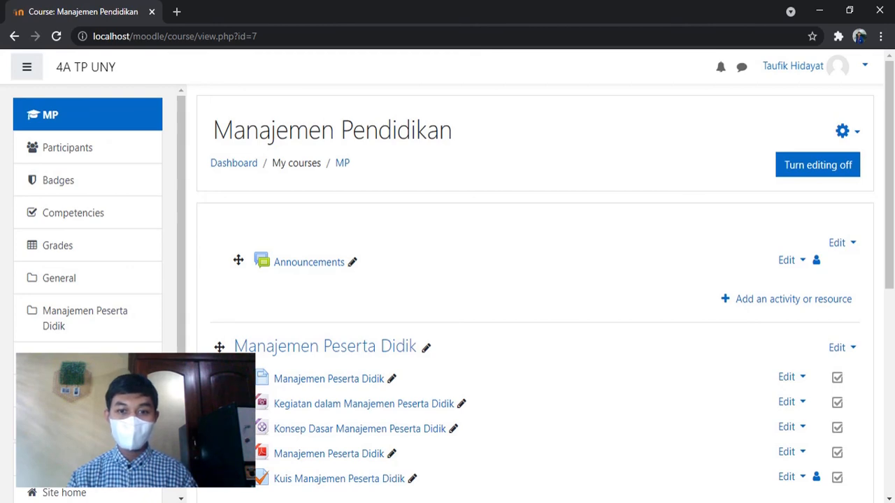
Create an Assignment activity in the Manajemen Peserta Didik topic and name it "Tugas 1 Manajemen Peserta Didik".
{"action": "scroll", "coordinate": [839, 315], "scroll_direction": "down", "scroll_amount": 2}
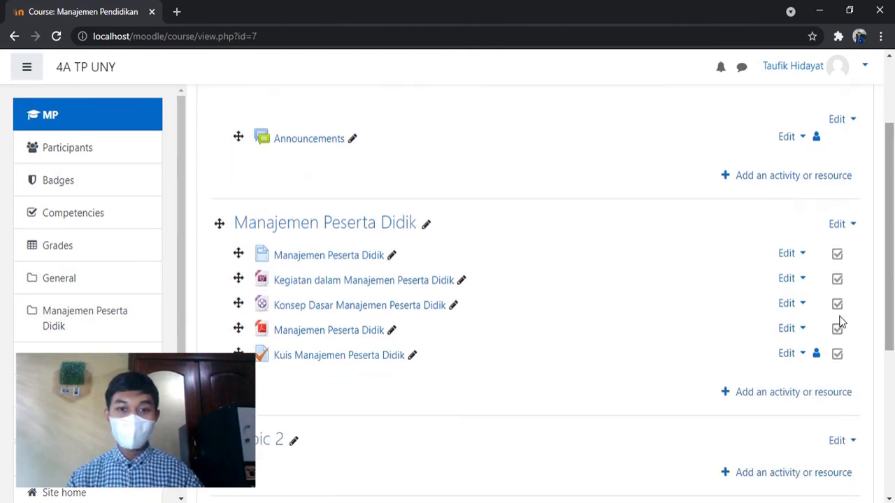
{"action": "left_click", "coordinate": [774, 397]}
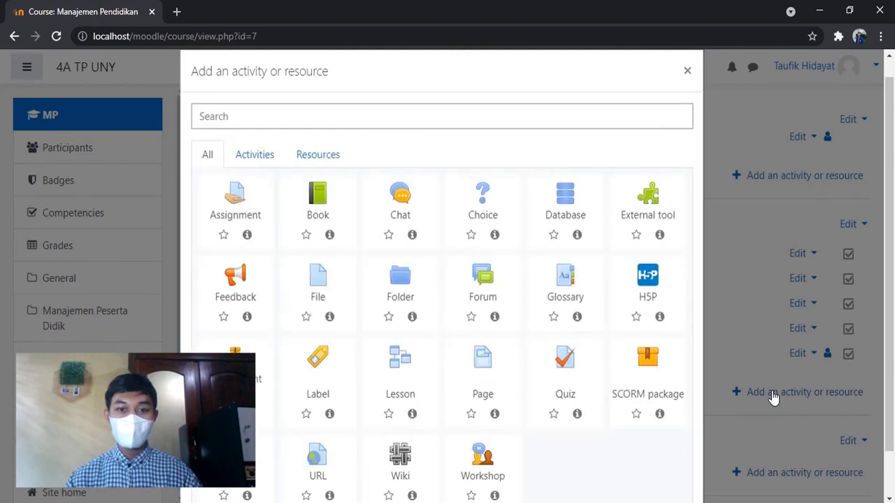
{"action": "left_click", "coordinate": [239, 199]}
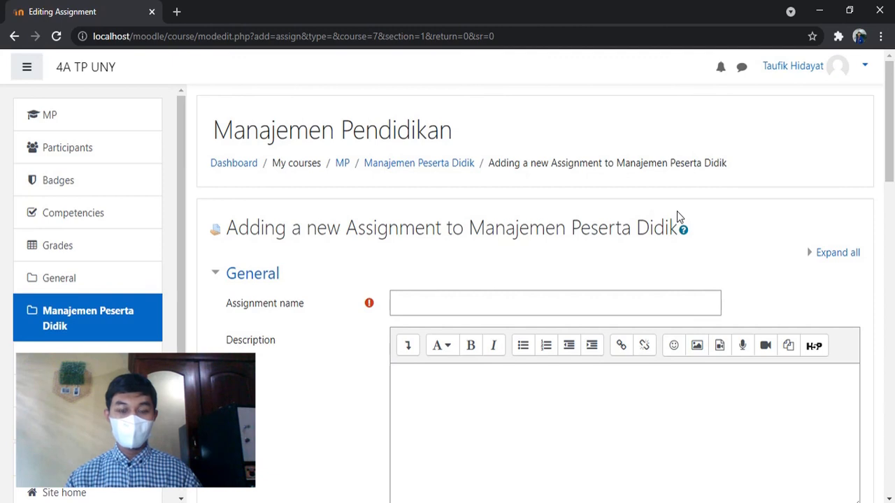
{"action": "left_click", "coordinate": [506, 310]}
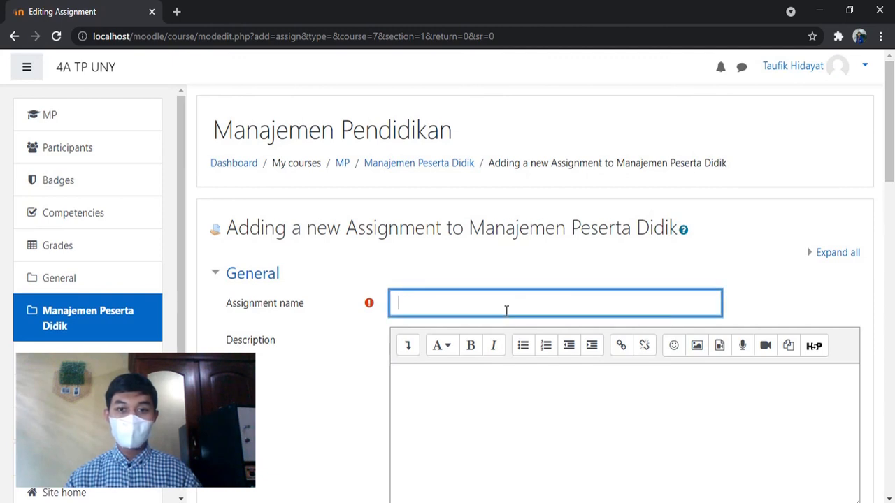
{"action": "type", "text": "Tugas 1 "}
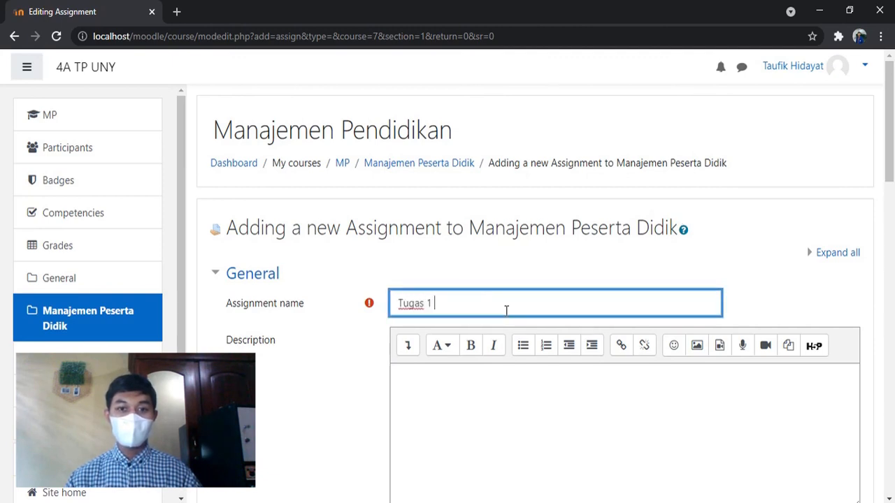
{"action": "type", "text": "Manajemen P"}
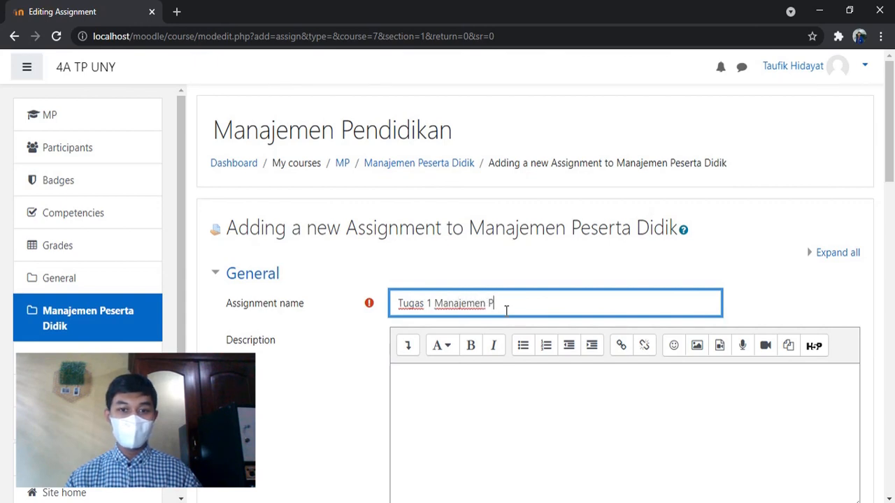
{"action": "type", "text": "eserta Didik"}
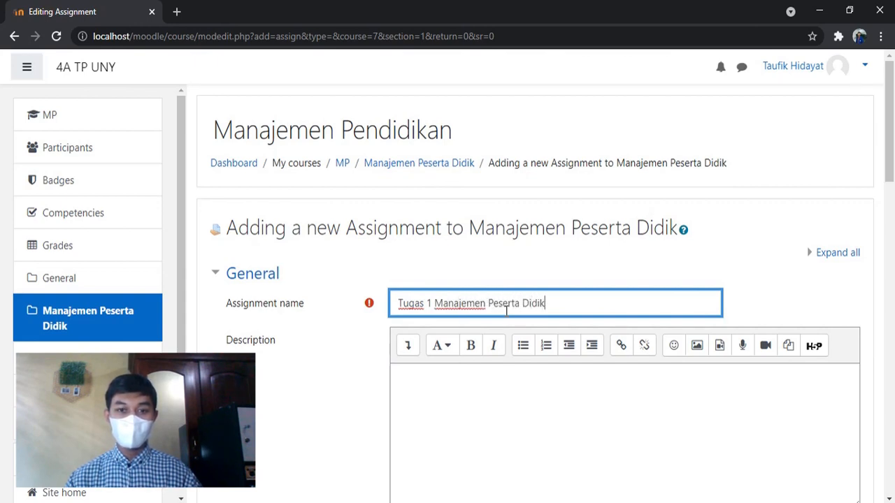
Describe the task in Indonesian: minimum 1000-word essay on a student-management problem and creative solution, PDF named "NIM_Nama Lengkap", due Senin, 27 Juni 2021 23.59 WIB.
{"action": "left_click", "coordinate": [462, 392]}
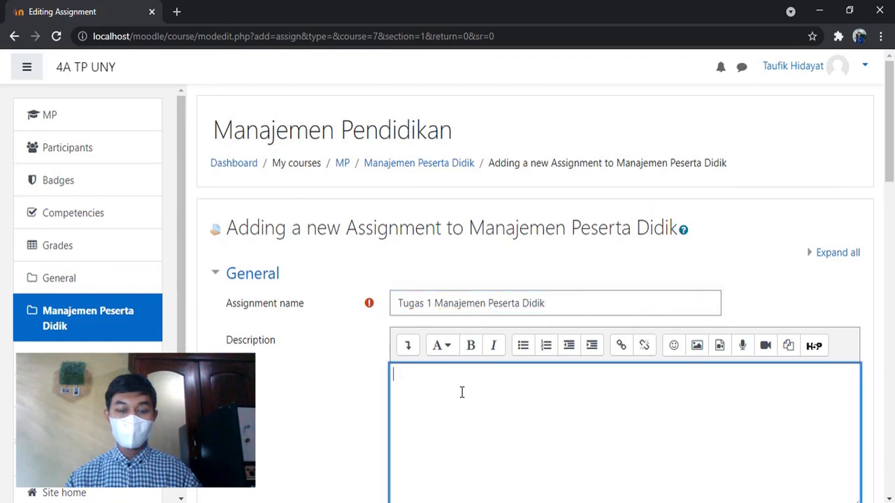
{"action": "type", "text": "Buatlah sebuah esai dengan minimal 1000 kata mengenai sebuah permasalahan manajemen peserta didik dan bagaimana solusi kreatif yang kamu berikan! Esai dikumpulkan dalam format PDF dengan format nama file \"NIM_Nama Lengkap\" paling lambat Senin, 27 Juni 2021 pukul 23.59 WIB. Selamat berkarya dan berpikir kreatif, teman-teman :)"}
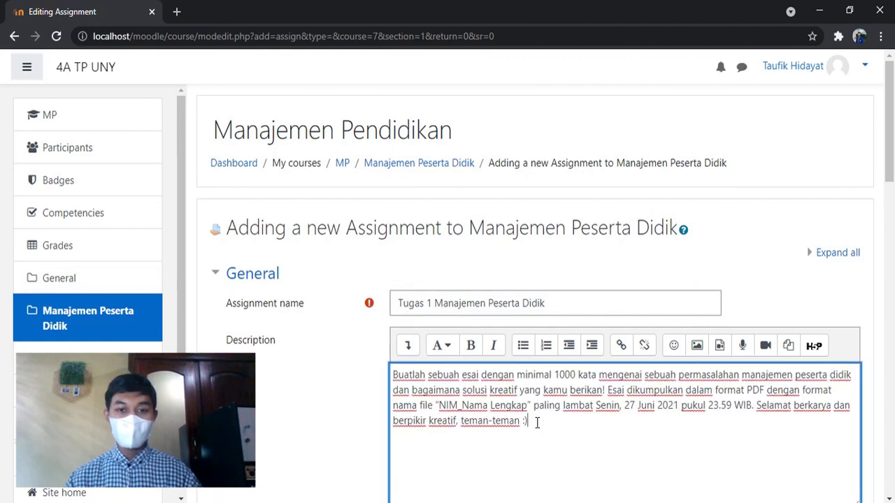
Set the assignment's maximum number of uploaded files to 1.
{"action": "left_click_drag", "start_coordinate": [893, 136], "coordinate": [893, 172]}
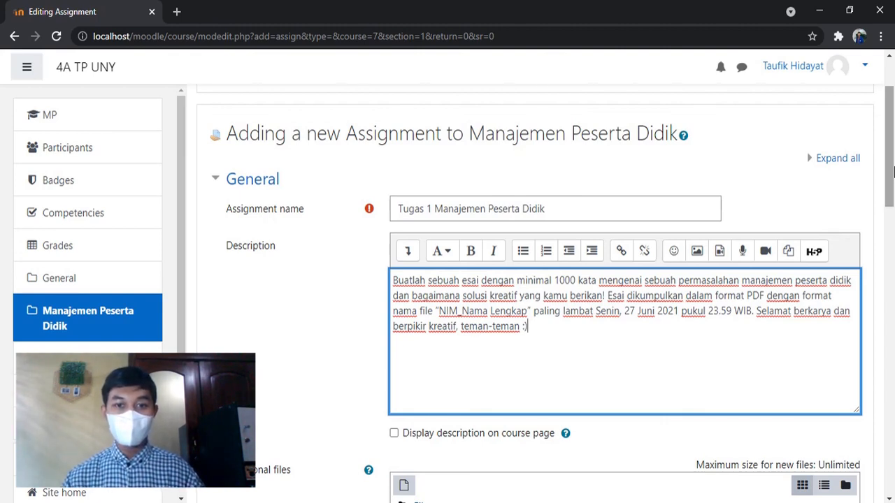
{"action": "left_click_drag", "start_coordinate": [892, 172], "coordinate": [893, 242]}
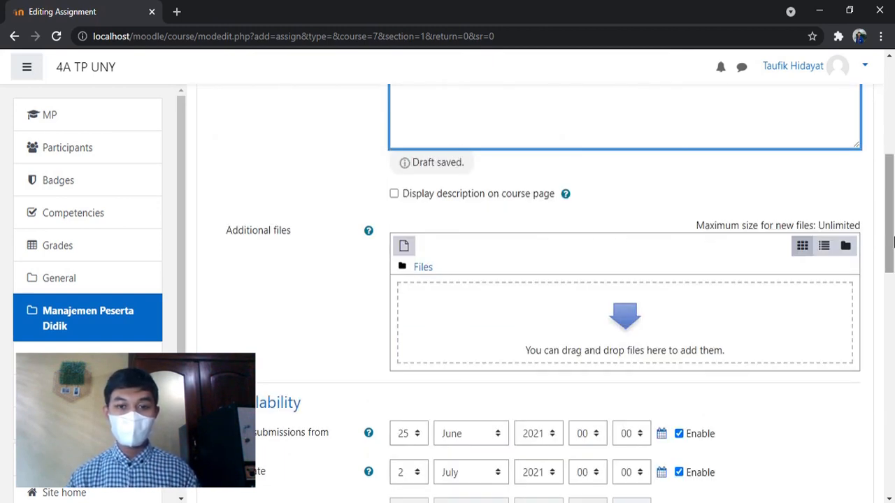
{"action": "scroll", "coordinate": [892, 280], "scroll_direction": "down", "scroll_amount": 4}
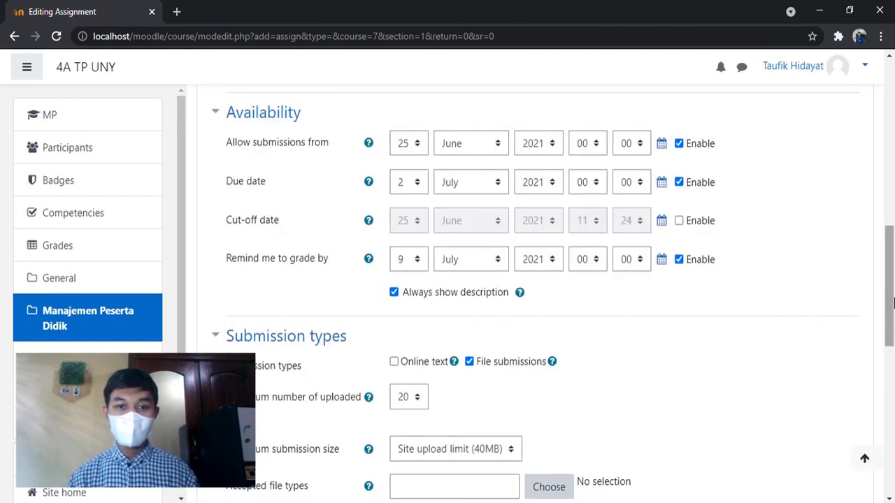
{"action": "scroll", "coordinate": [892, 329], "scroll_direction": "down", "scroll_amount": 3}
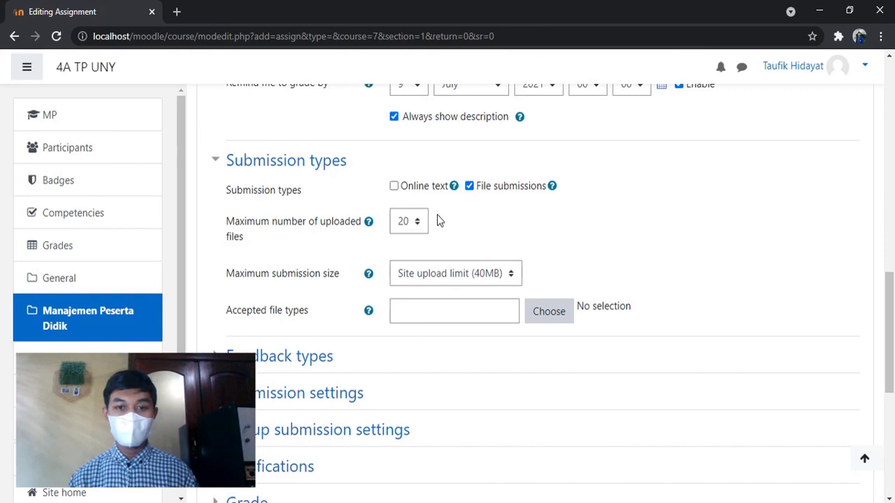
{"action": "left_click", "coordinate": [412, 222]}
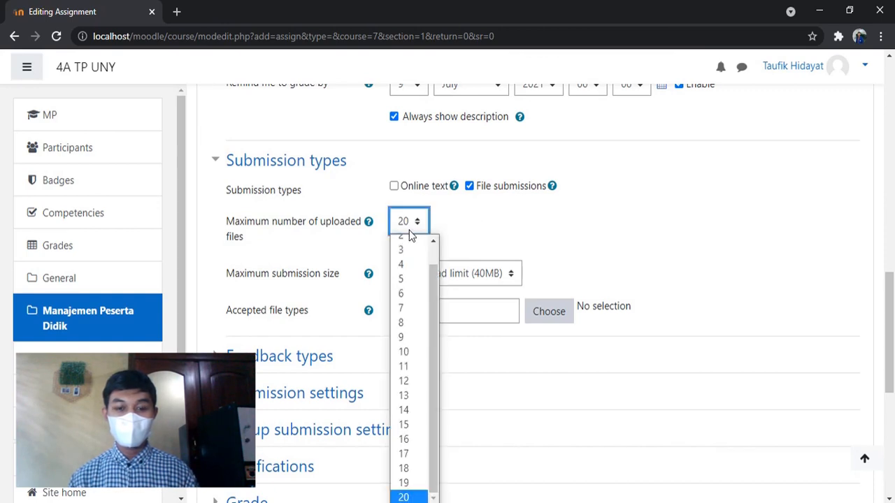
{"action": "scroll", "coordinate": [419, 252], "scroll_direction": "up", "scroll_amount": 1}
{"action": "left_click", "coordinate": [410, 244]}
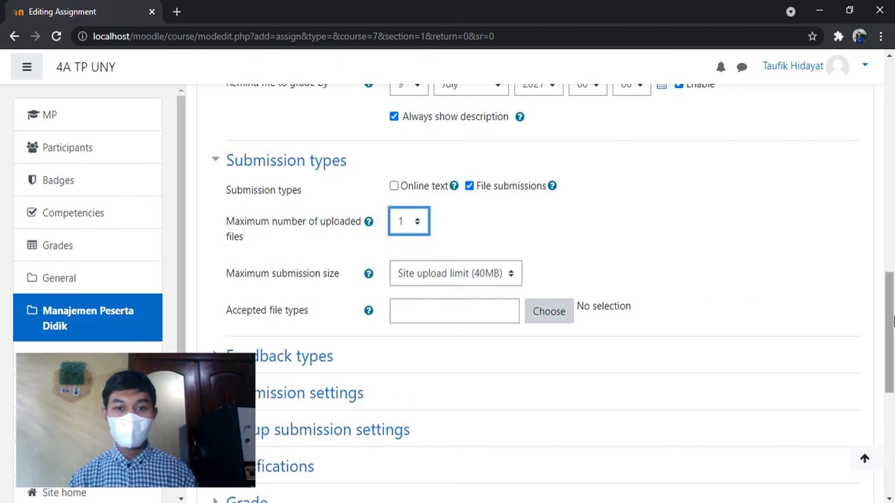
Restrict the accepted file types to Document files, and save and display the assignment.
{"action": "scroll", "coordinate": [699, 287], "scroll_direction": "down", "scroll_amount": 1}
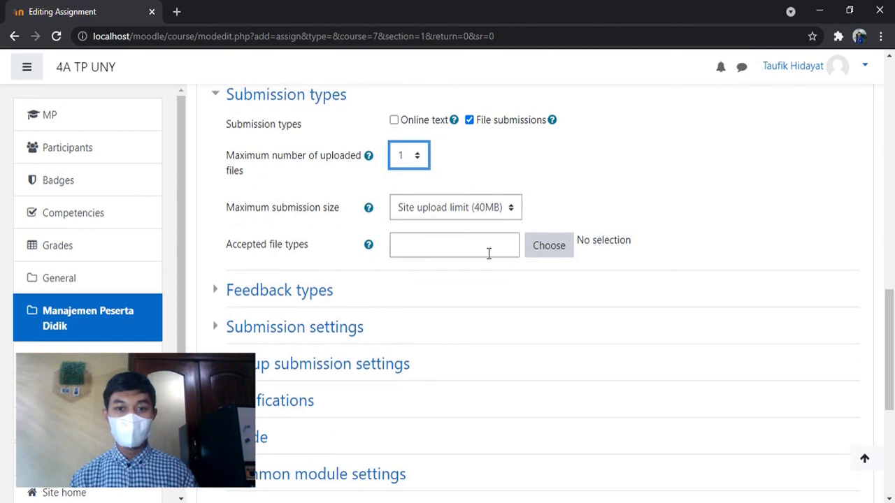
{"action": "left_click", "coordinate": [551, 256]}
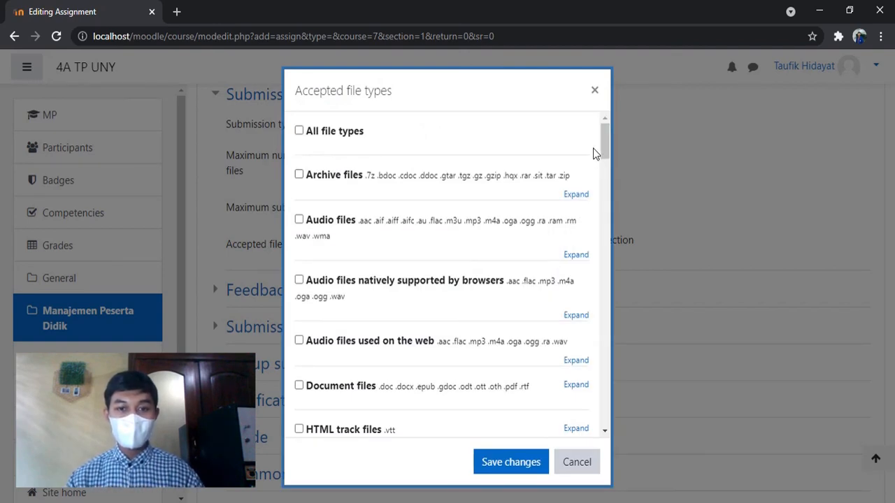
{"action": "left_click", "coordinate": [314, 389]}
{"action": "left_click", "coordinate": [498, 462]}
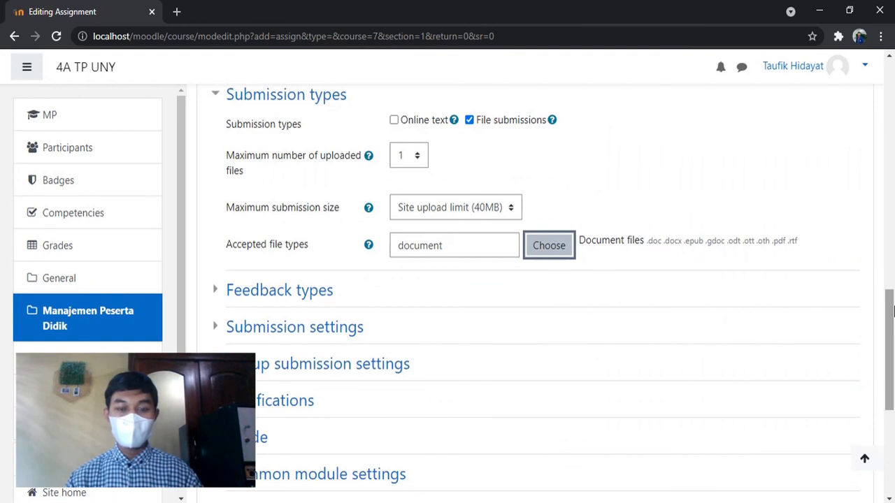
{"action": "scroll", "coordinate": [791, 299], "scroll_direction": "down", "scroll_amount": 5}
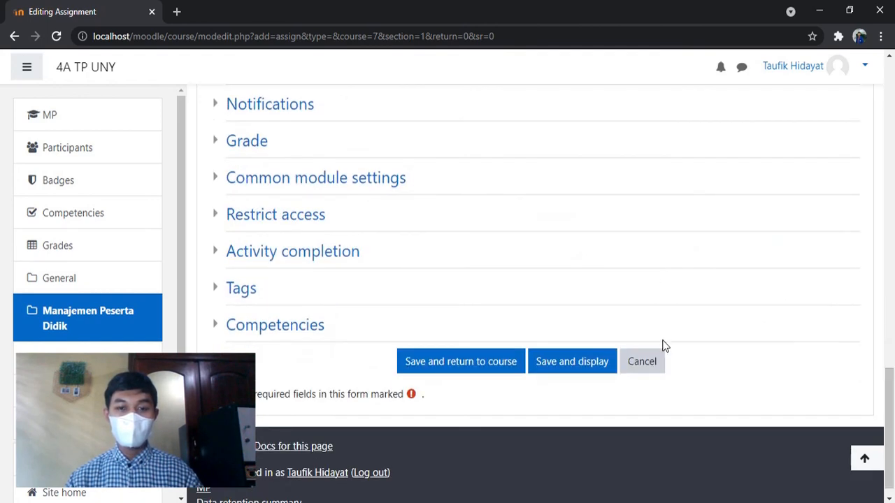
{"action": "left_click", "coordinate": [572, 365]}
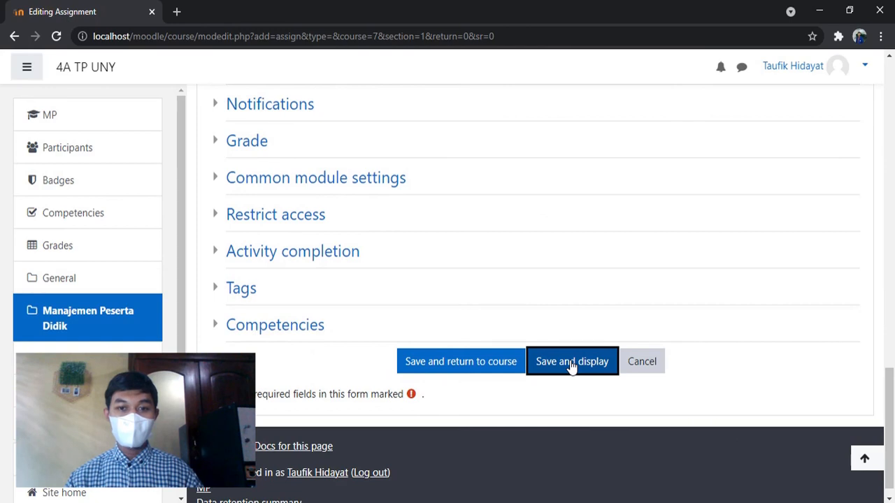